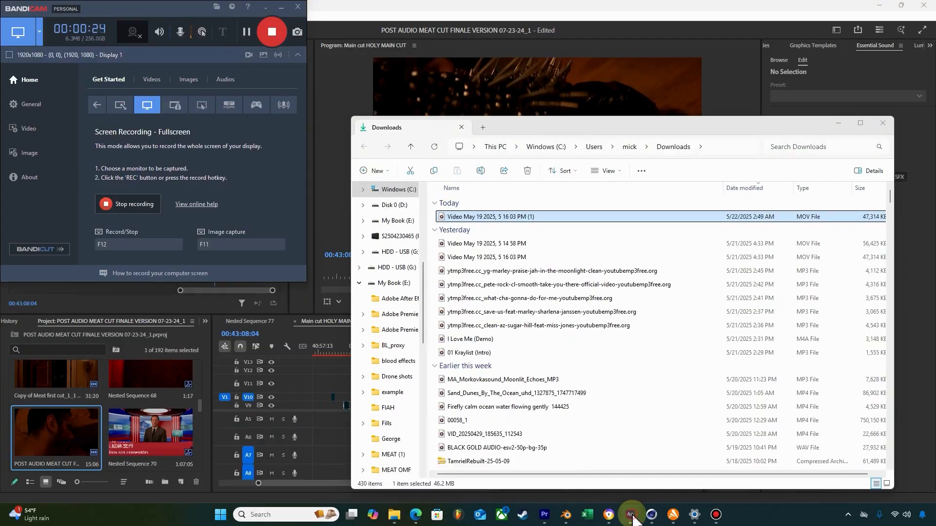
Step: Switch to After Effects and import the Downloads clip "Video May 19 2025, 5 16 03 PM (1)" into the project
{"action": "left_click", "coordinate": [631, 516]}
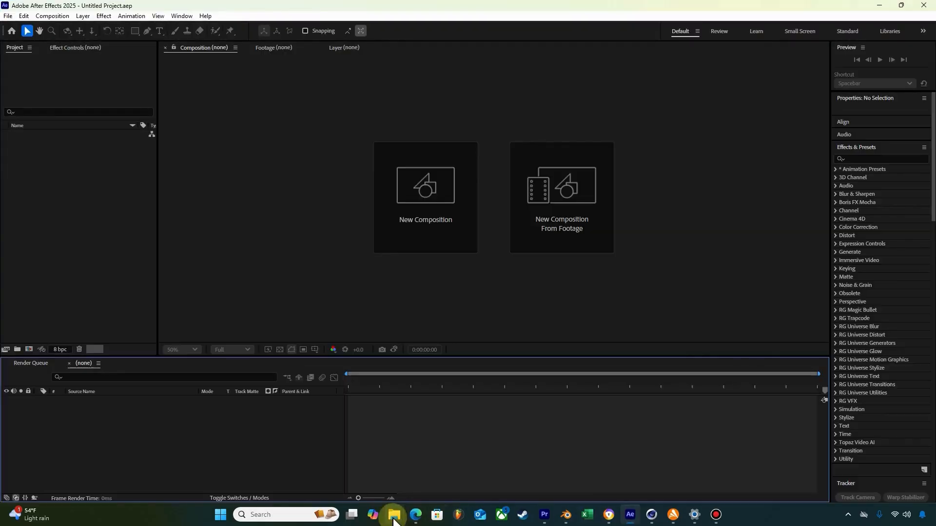
{"action": "mouse_move", "coordinate": [394, 518]}
{"action": "left_click", "coordinate": [497, 463]}
{"action": "left_click", "coordinate": [489, 217]}
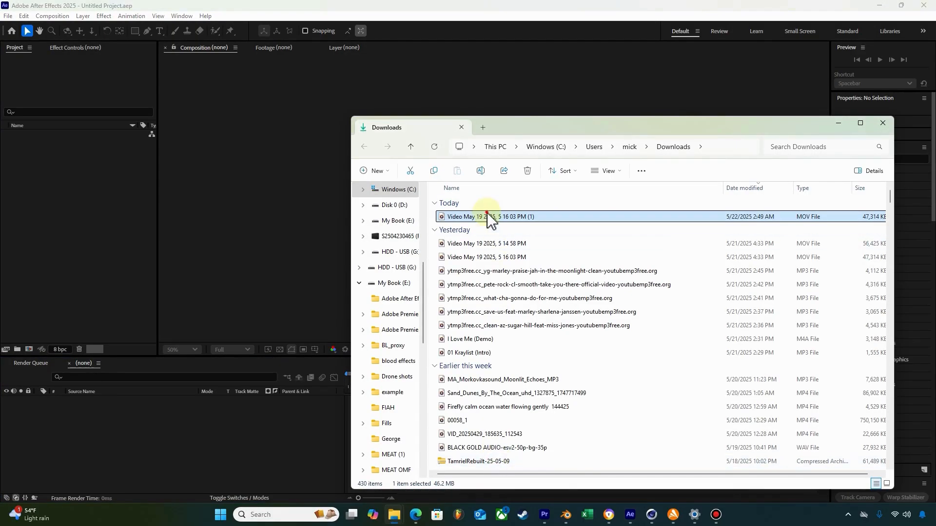
{"action": "left_click_drag", "start_coordinate": [488, 214], "coordinate": [65, 232]}
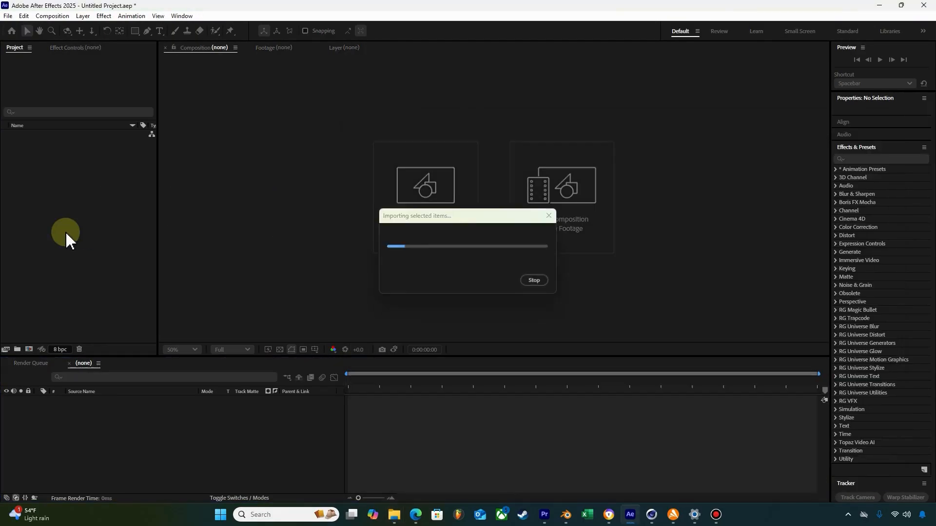
Step: Create a composition from the imported video and move the playhead to 0:00:15:58
{"action": "left_click", "coordinate": [65, 234]}
{"action": "left_click_drag", "start_coordinate": [69, 135], "coordinate": [176, 413]}
{"action": "left_click_drag", "start_coordinate": [373, 389], "coordinate": [651, 407]}
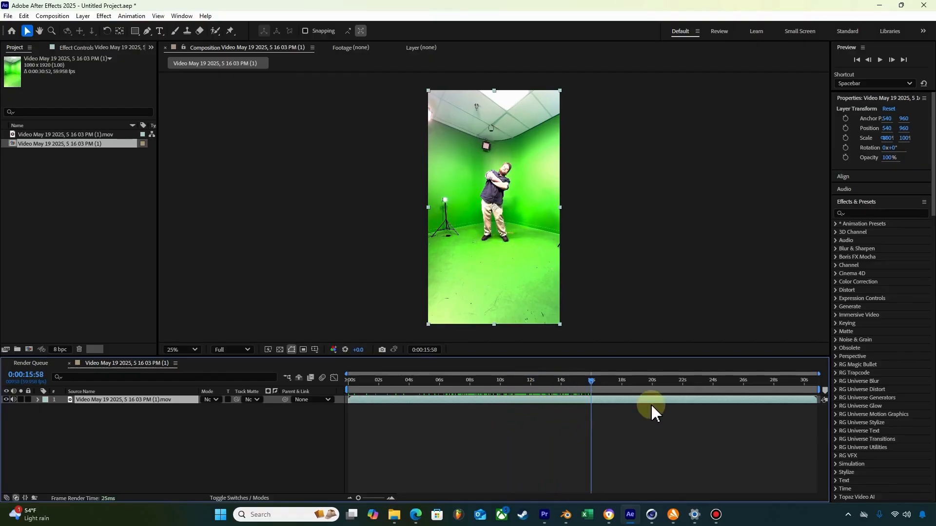
Step: Start Stabilize Motion on the video layer and place Track Point 1 over the man's head
{"action": "left_click", "coordinate": [862, 202]}
{"action": "left_click", "coordinate": [901, 241]}
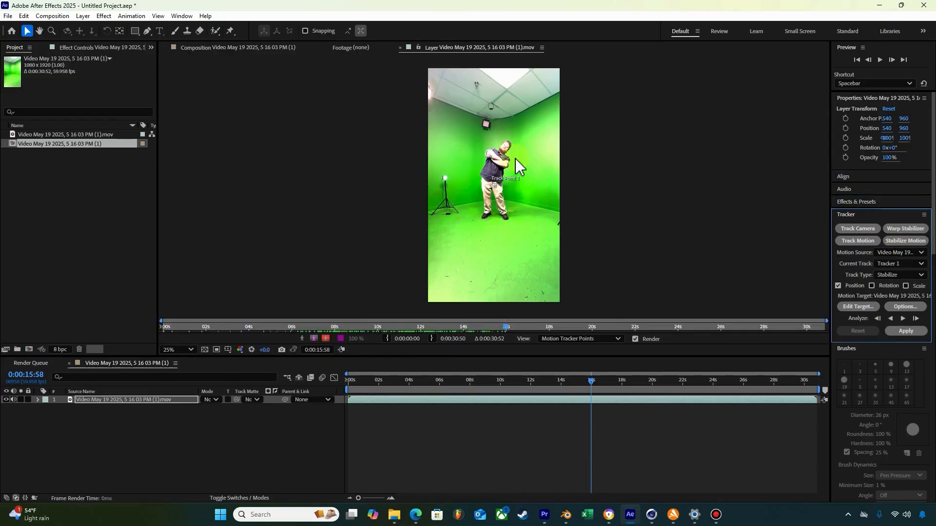
{"action": "scroll", "coordinate": [518, 166], "scroll_direction": "up", "scroll_amount": 5}
{"action": "scroll", "coordinate": [533, 219], "scroll_direction": "down", "scroll_amount": 3}
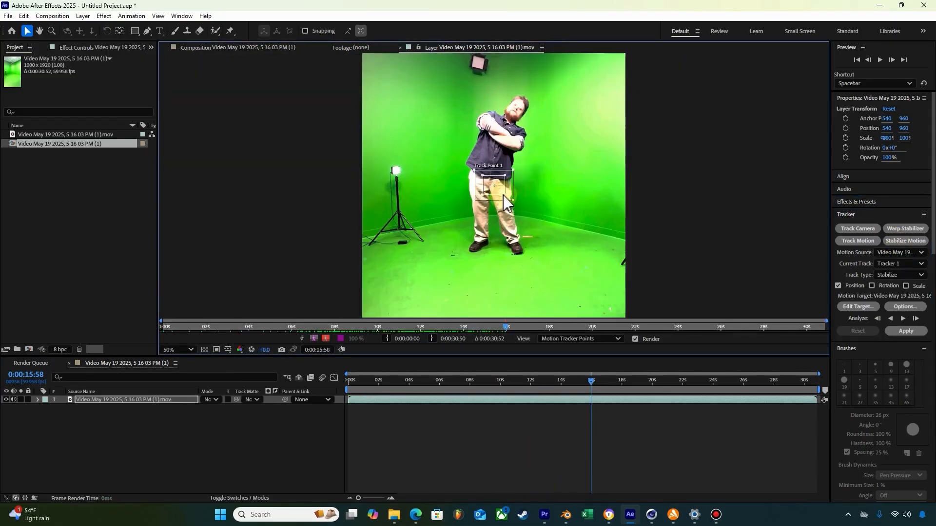
{"action": "left_click_drag", "start_coordinate": [505, 202], "coordinate": [528, 122]}
Step: Keep the Stabilize track type and analyze the head track forward to about 0:00:17:24
{"action": "left_click", "coordinate": [912, 276]}
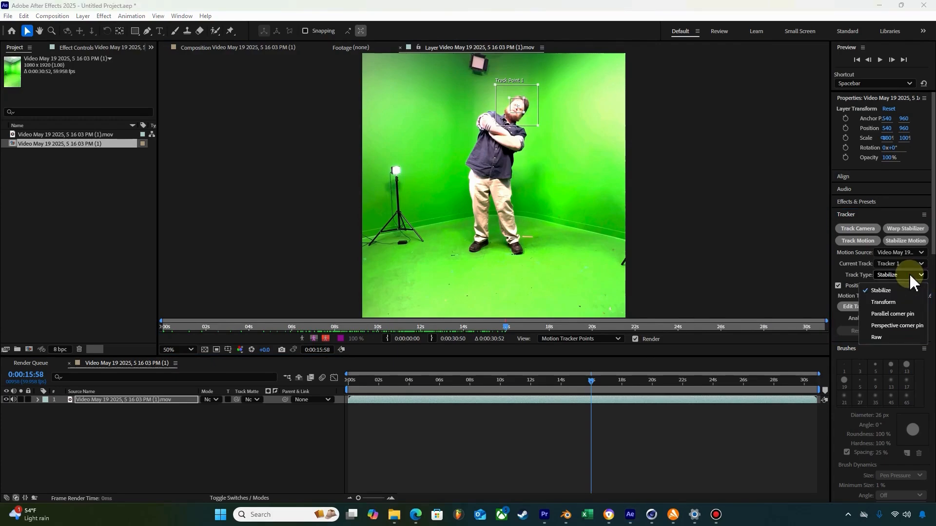
{"action": "key", "text": "Escape"}
{"action": "left_click", "coordinate": [904, 320]}
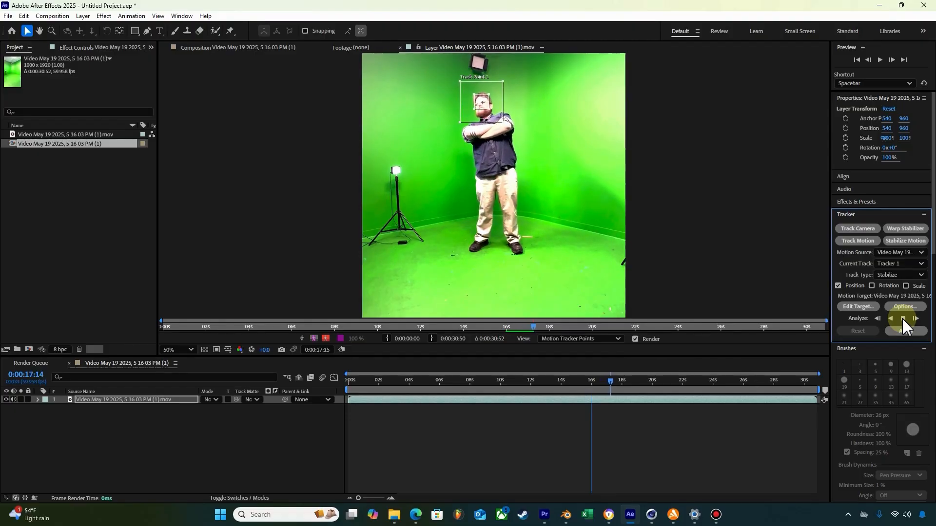
{"action": "left_click", "coordinate": [903, 319]}
Step: Add a null object to the composition
{"action": "right_click", "coordinate": [282, 449]}
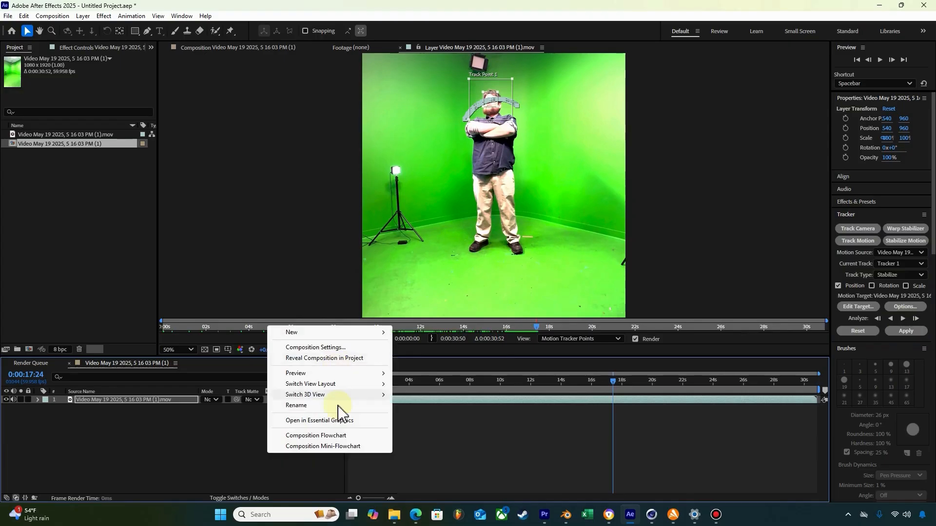
{"action": "mouse_move", "coordinate": [312, 330]}
{"action": "left_click", "coordinate": [390, 389]}
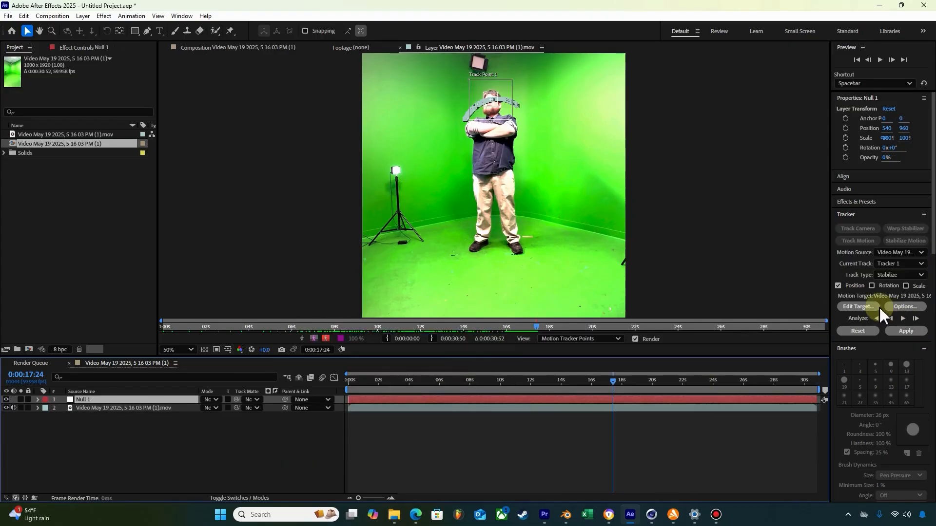
Step: Try to set the stabilization track's motion target to the null layer
{"action": "left_click", "coordinate": [868, 308]}
{"action": "left_click", "coordinate": [484, 244]}
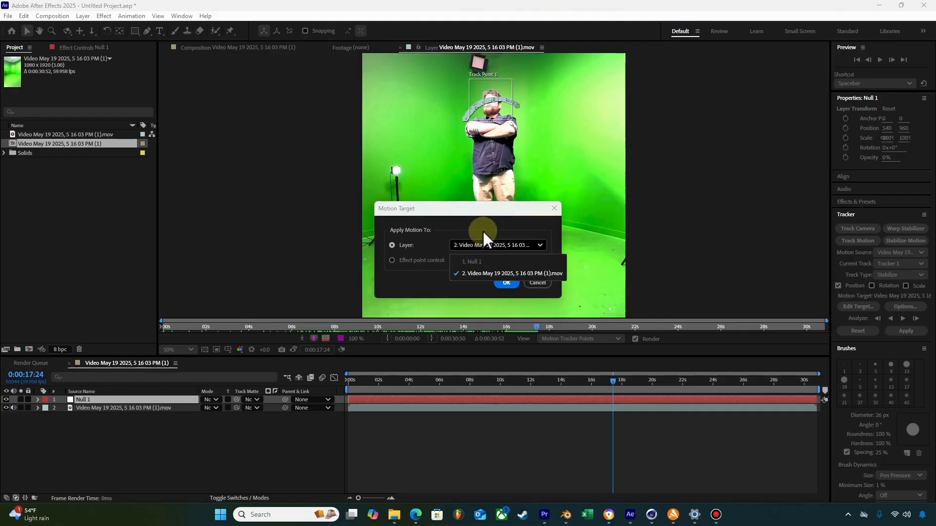
{"action": "left_click", "coordinate": [469, 258]}
{"action": "left_click", "coordinate": [472, 245]}
{"action": "left_click", "coordinate": [492, 268]}
{"action": "left_click", "coordinate": [507, 285]}
{"action": "left_click", "coordinate": [604, 382]}
{"action": "key", "text": "ctrl+z"}
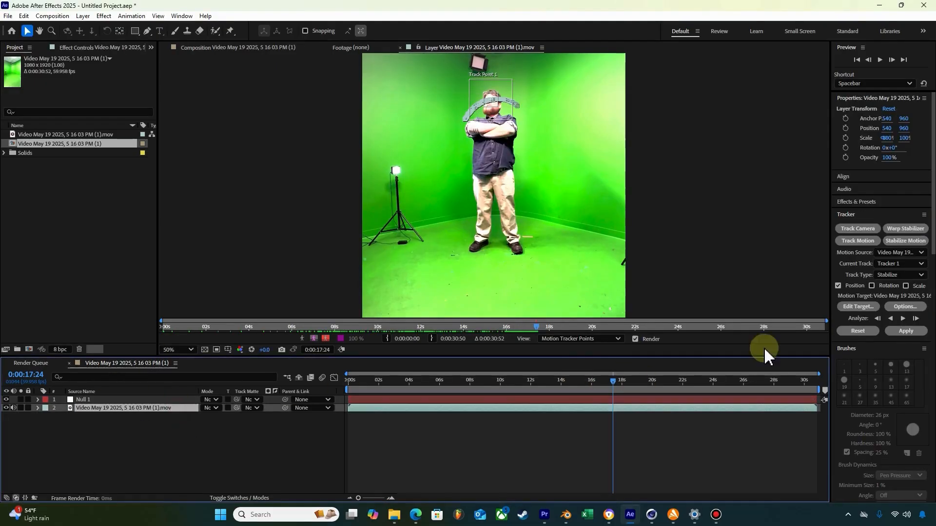
{"action": "left_click", "coordinate": [858, 307]}
{"action": "left_click", "coordinate": [536, 283]}
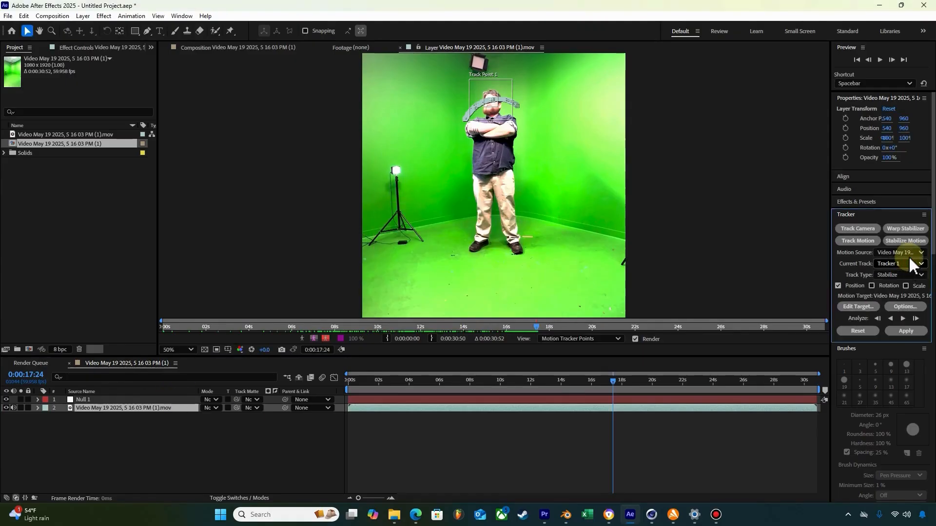
Step: Track the man forward with the Perspective corner pin track type and apply the motion to the null layer
{"action": "left_click", "coordinate": [911, 275]}
{"action": "left_click", "coordinate": [909, 326]}
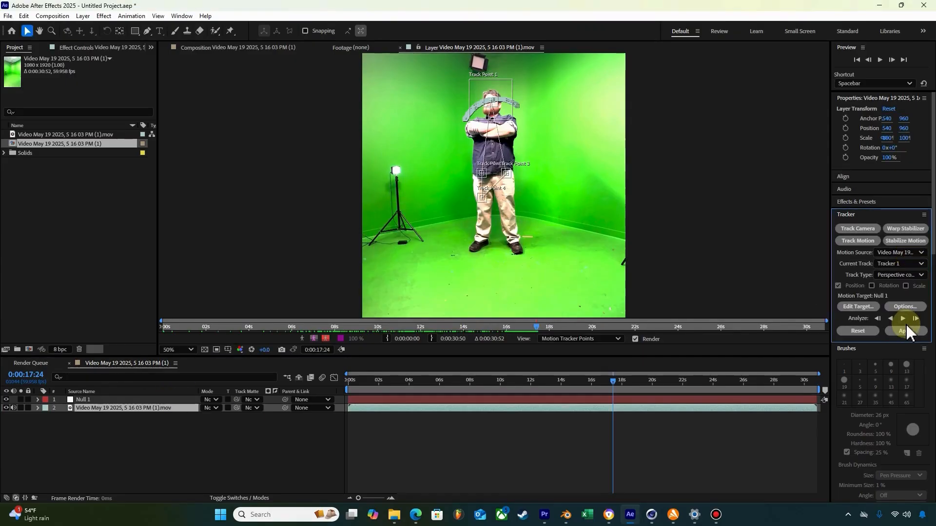
{"action": "left_click", "coordinate": [903, 322]}
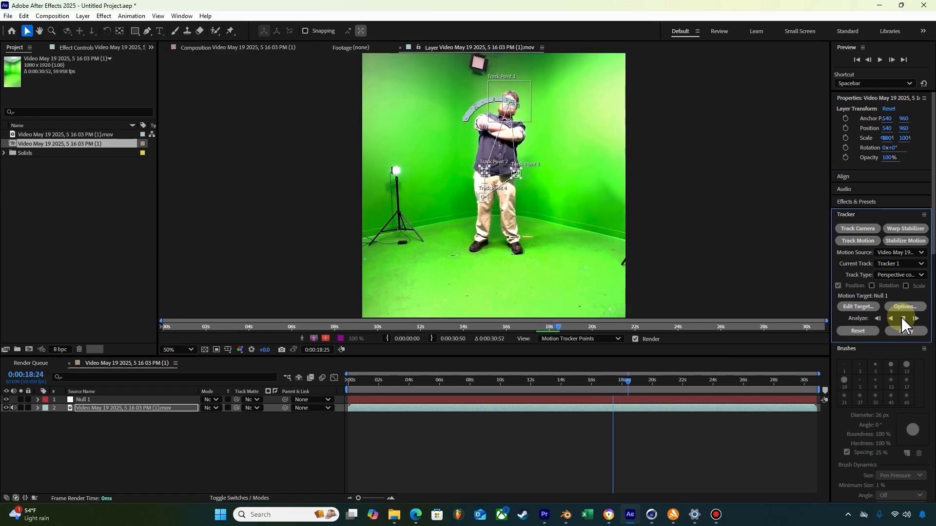
{"action": "key", "text": "space"}
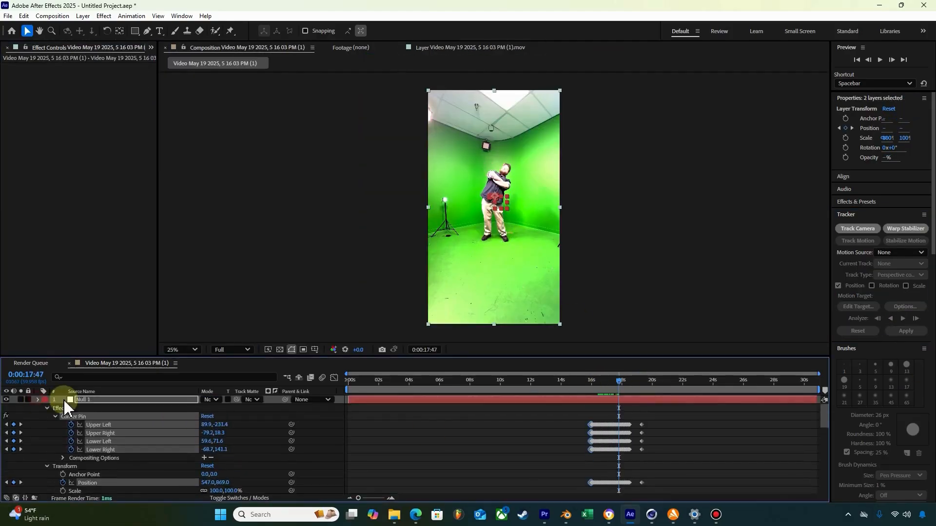
Step: Delete the null layer and remove the existing motion tracker from the video layer
{"action": "left_click", "coordinate": [37, 400]}
{"action": "left_click", "coordinate": [88, 400]}
{"action": "key", "text": "Delete"}
{"action": "left_click", "coordinate": [122, 400]}
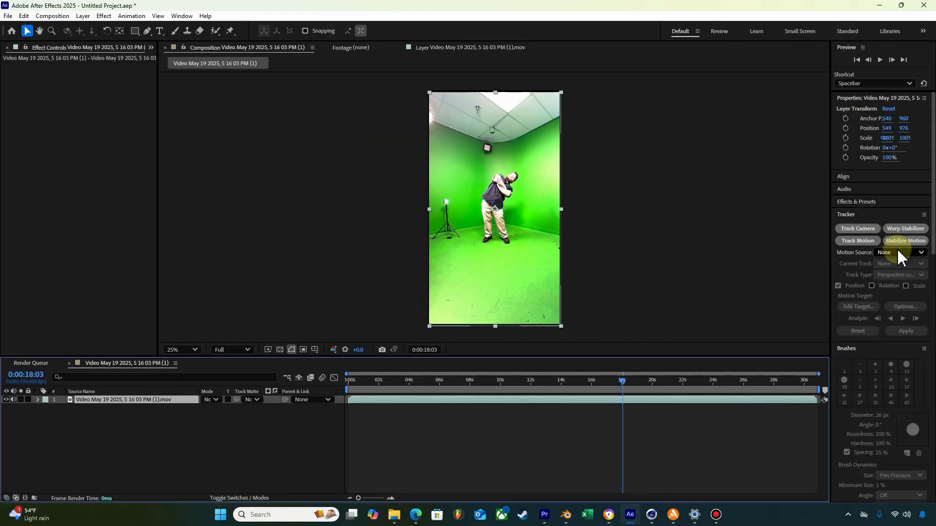
{"action": "left_click", "coordinate": [900, 253]}
{"action": "left_click", "coordinate": [38, 400]}
{"action": "left_click", "coordinate": [78, 408]}
{"action": "key", "text": "Delete"}
Step: Create a new Stabilize Motion tracker with Position and Rotation enabled, and place Track Point 1 on the man's head
{"action": "left_click", "coordinate": [906, 241]}
{"action": "left_click", "coordinate": [888, 286]}
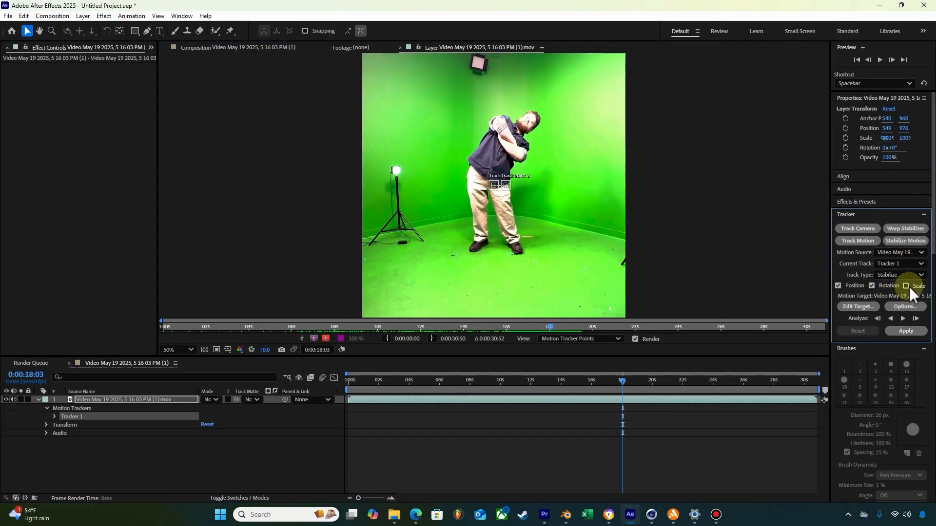
{"action": "left_click", "coordinate": [895, 276]}
{"action": "left_click", "coordinate": [894, 275]}
{"action": "left_click_drag", "start_coordinate": [498, 180], "coordinate": [532, 122]}
Step: Set Track Point 1's feature size to 118 × 110, search size to 200 × 220 and attach point offset to 0, 4
{"action": "left_click", "coordinate": [55, 416]}
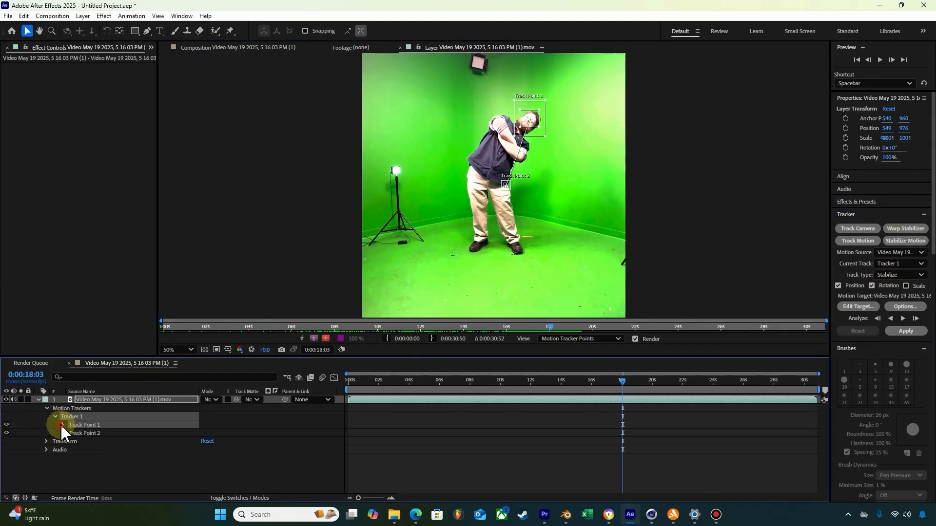
{"action": "left_click", "coordinate": [62, 425]}
{"action": "scroll", "coordinate": [146, 467], "scroll_direction": "down", "scroll_amount": 3}
{"action": "left_click_drag", "start_coordinate": [229, 439], "coordinate": [241, 439]}
{"action": "left_click_drag", "start_coordinate": [216, 432], "coordinate": [220, 433]}
{"action": "key", "text": "ctrl+z"}
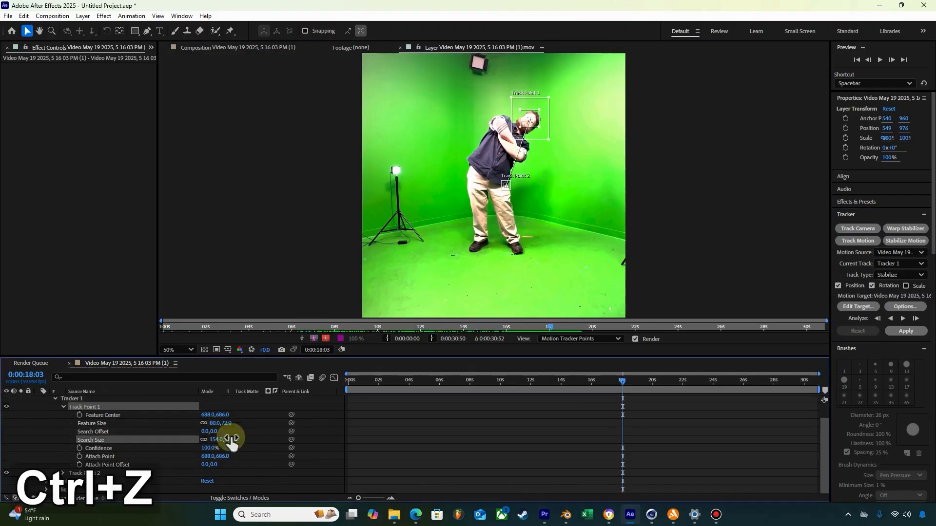
{"action": "left_click_drag", "start_coordinate": [216, 464], "coordinate": [219, 471]}
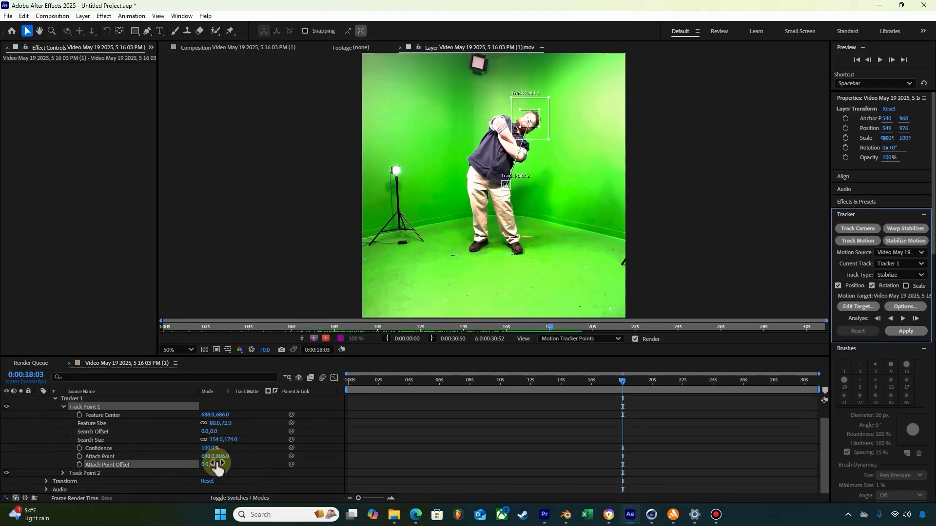
{"action": "left_click_drag", "start_coordinate": [220, 415], "coordinate": [203, 456]}
Step: Move Track Point 2 onto the light stand's lamp, with feature size 104 × 84 and search size 184 × 164
{"action": "left_click", "coordinate": [62, 473]}
{"action": "left_click_drag", "start_coordinate": [511, 190], "coordinate": [528, 205]}
{"action": "left_click_drag", "start_coordinate": [509, 187], "coordinate": [402, 181]}
Step: Try stabilizing the layer with both points analyzed forward to about 0:00:18:30, and undo the applied result
{"action": "left_click", "coordinate": [903, 319]}
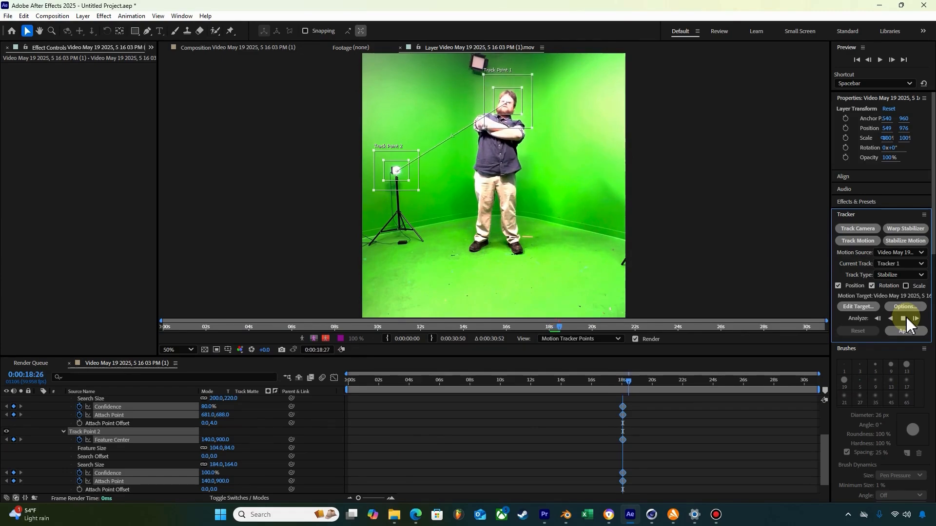
{"action": "key", "text": "space"}
{"action": "left_click", "coordinate": [905, 331]}
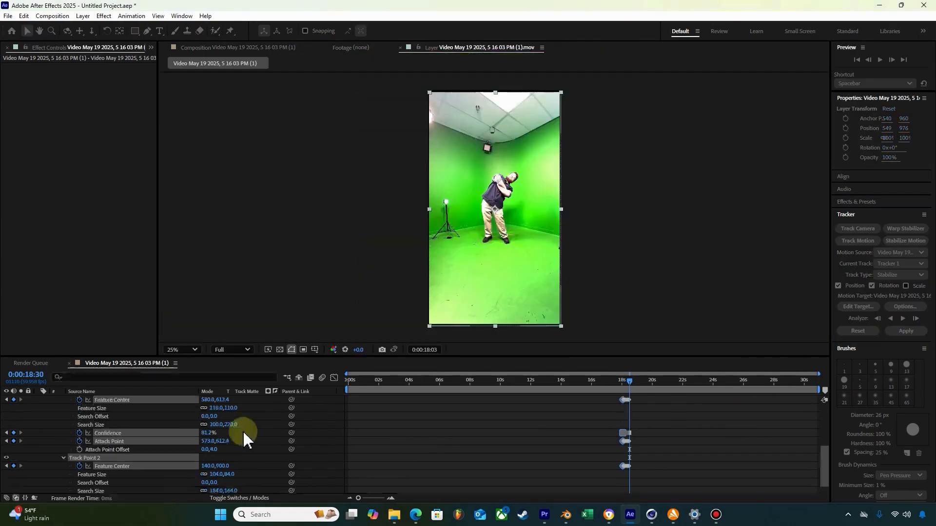
{"action": "mouse_move", "coordinate": [629, 382]}
{"action": "left_mouse_down"}
{"action": "mouse_move", "coordinate": [609, 385]}
{"action": "mouse_move", "coordinate": [624, 388]}
{"action": "left_mouse_up"}
{"action": "key", "text": "ctrl+z"}
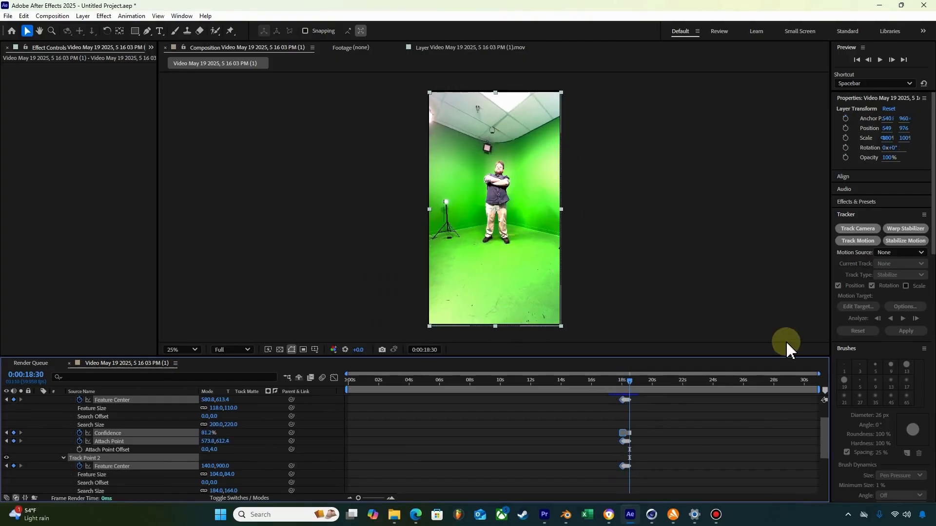
Step: Reopen Track Point 1 in the layer view and analyze the track forward to about 0:00:21:18
{"action": "scroll", "coordinate": [112, 414], "scroll_direction": "up", "scroll_amount": 2}
{"action": "left_click", "coordinate": [111, 413]}
{"action": "double_click", "coordinate": [111, 415]}
{"action": "left_click", "coordinate": [903, 319]}
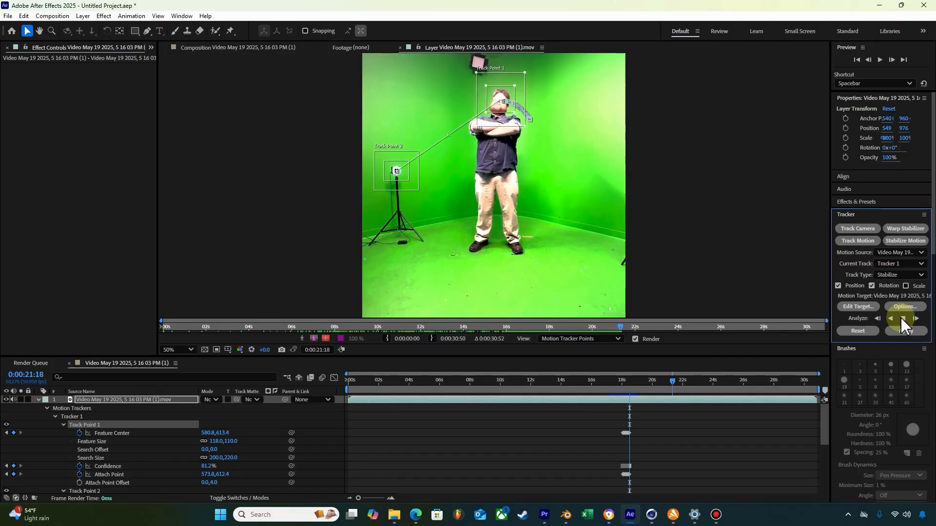
{"action": "left_click", "coordinate": [901, 320]}
Step: Try applying the longer stabilization track to the layer, check a few frames and undo it
{"action": "left_click", "coordinate": [905, 331]}
{"action": "left_click_drag", "start_coordinate": [674, 382], "coordinate": [655, 398]}
{"action": "key", "text": "ctrl+z"}
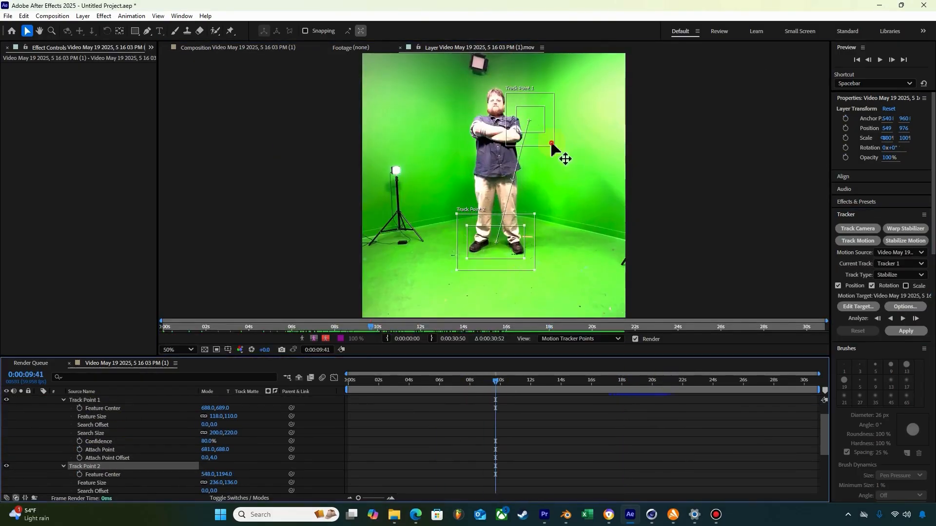
Step: Track the man's head with Track Point 1 and his shoes with Track Point 2, analyzing from about 0:00:09:41 to 0:00:20:28
{"action": "left_click", "coordinate": [903, 318]}
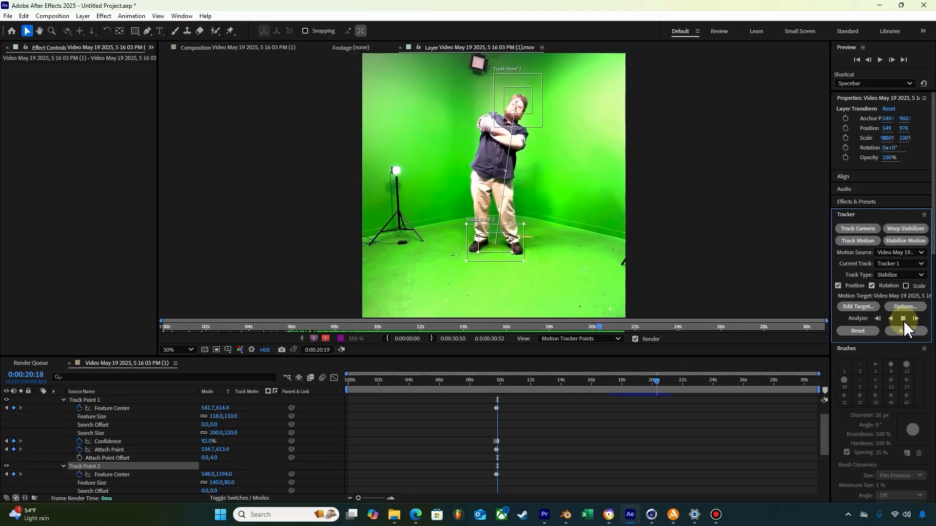
{"action": "key", "text": "space"}
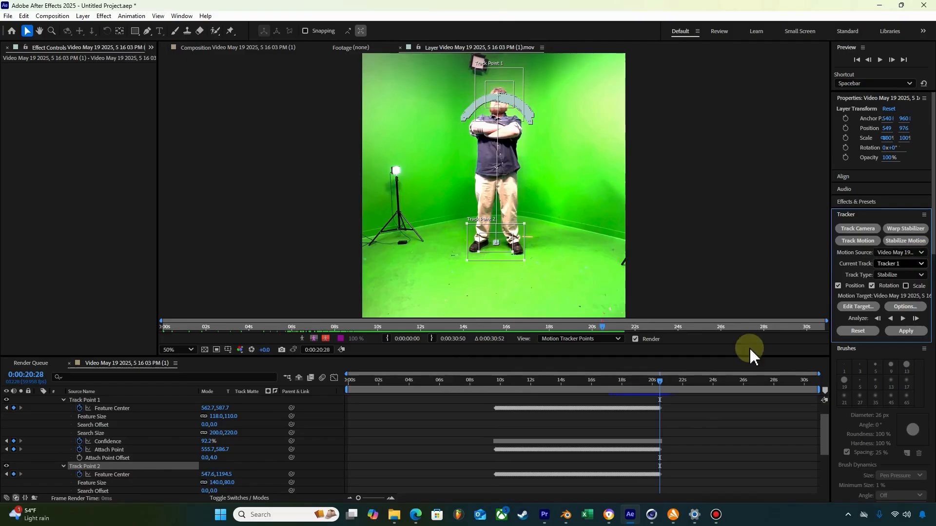
Step: Apply the stabilization track to the video layer with dimensions X and Y
{"action": "left_click", "coordinate": [915, 333]}
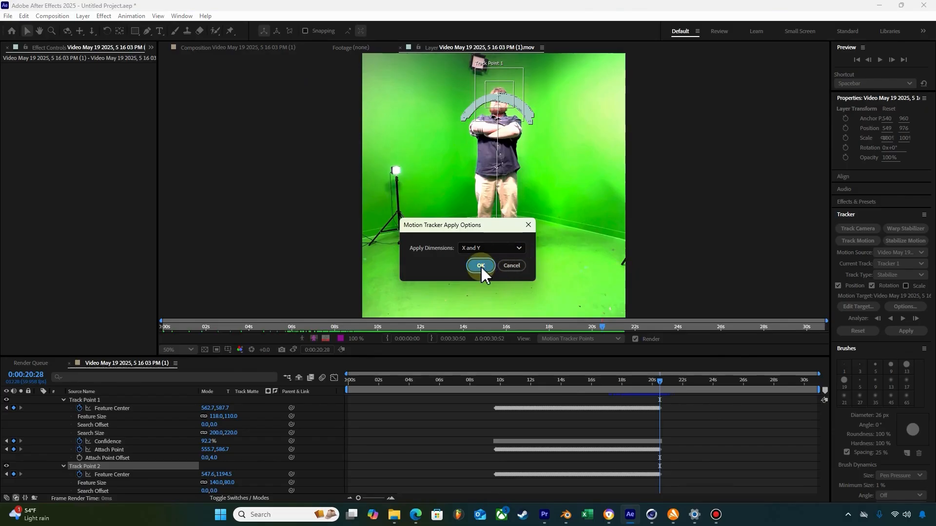
{"action": "left_click", "coordinate": [491, 249]}
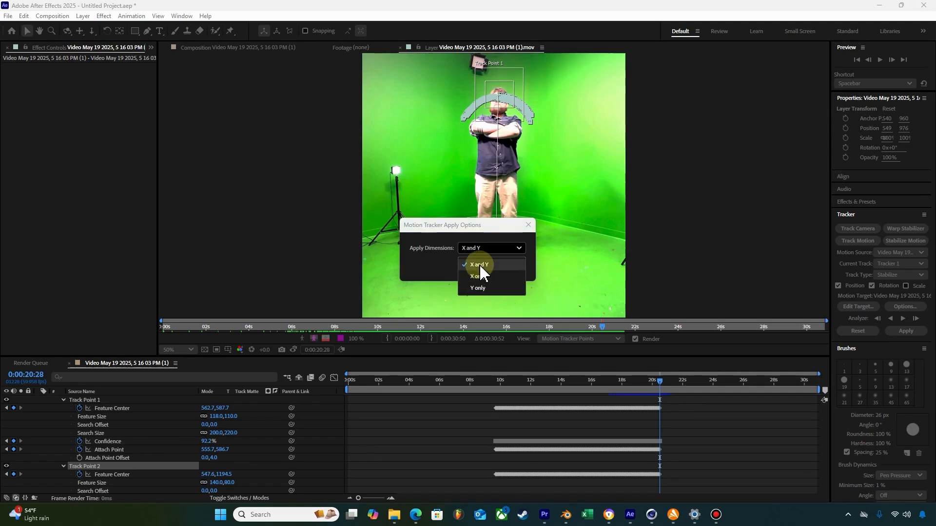
{"action": "left_click", "coordinate": [481, 266]}
{"action": "left_click", "coordinate": [479, 265]}
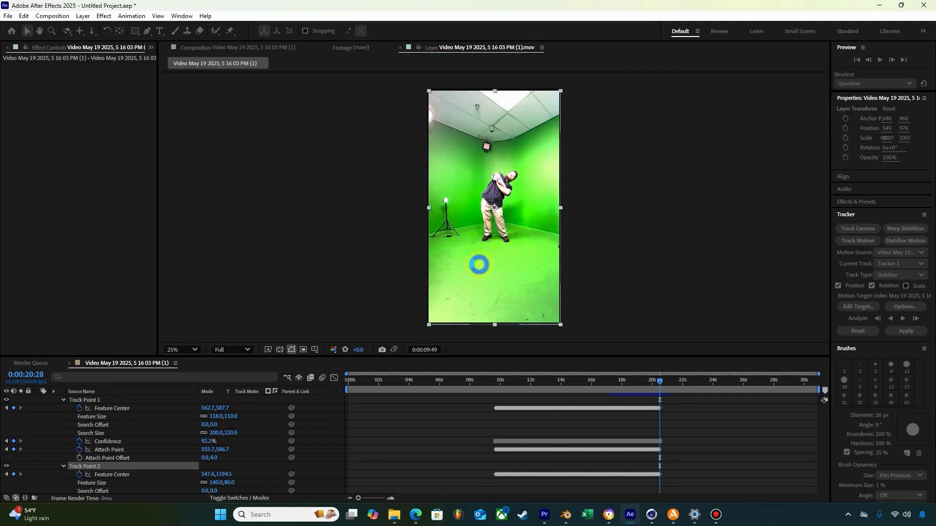
Step: Play back the stabilized clip from about 0:00:09:39 to check the man's position and rotation
{"action": "scroll", "coordinate": [92, 439], "scroll_direction": "up", "scroll_amount": 4}
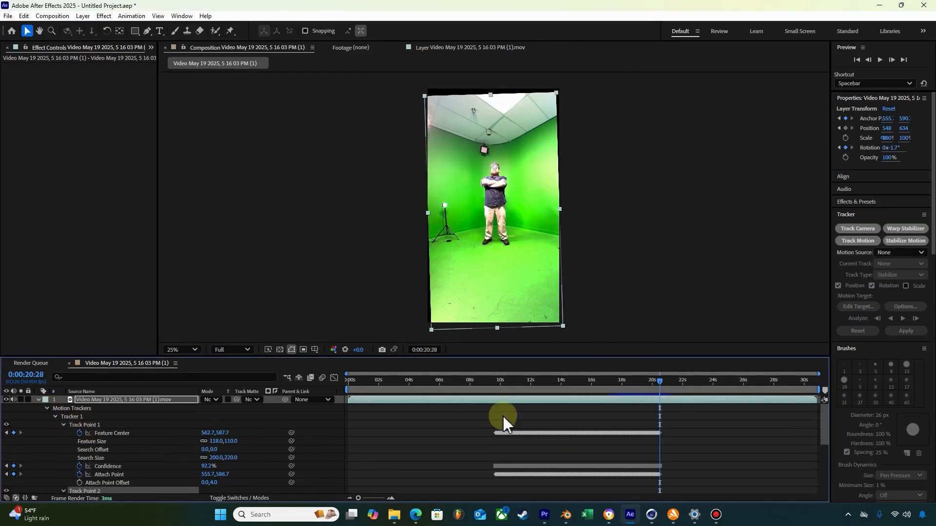
{"action": "left_click_drag", "start_coordinate": [642, 383], "coordinate": [496, 395]}
{"action": "key", "text": "space"}
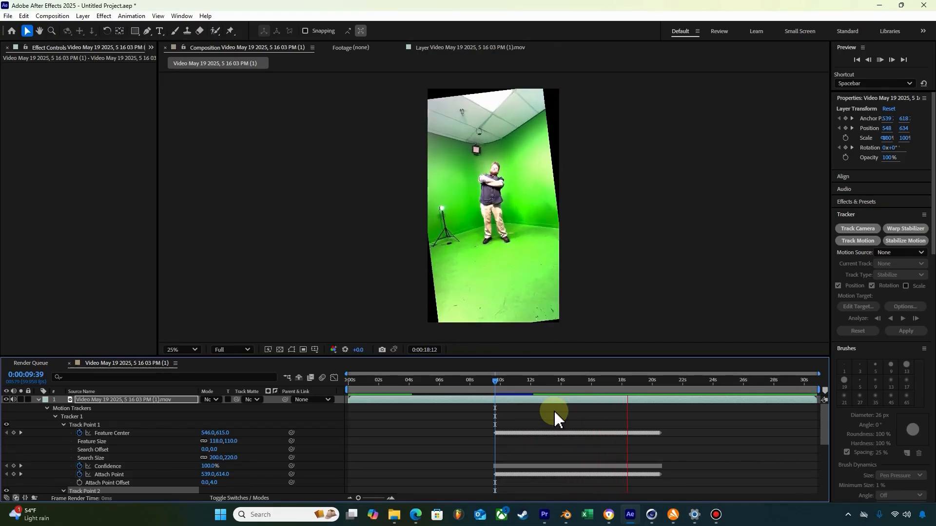
{"action": "key", "text": "space"}
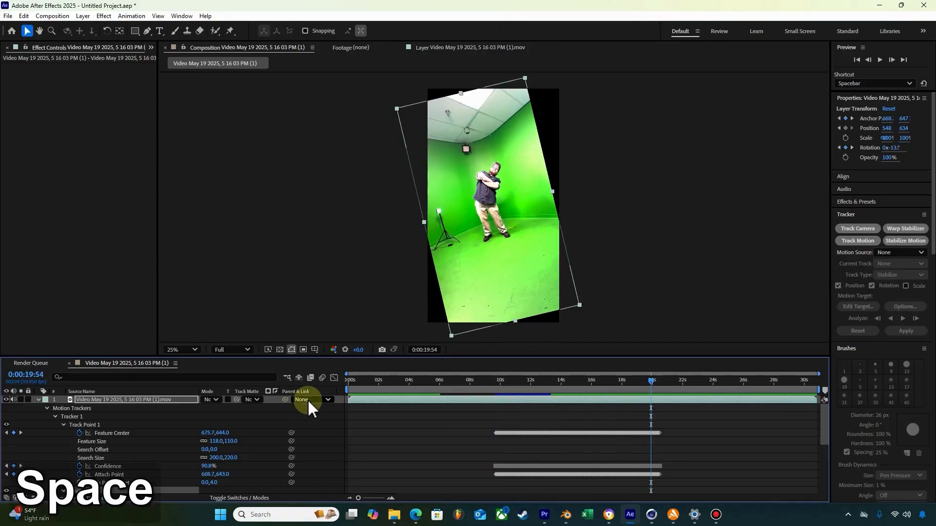
{"action": "left_click", "coordinate": [308, 400]}
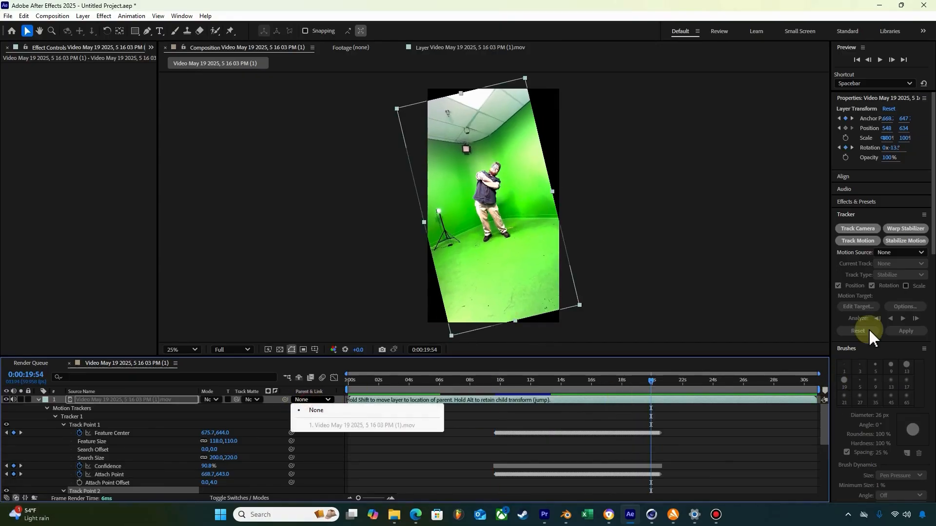
Step: Move the current time to 0:00:13:22, collapse the video layer's tracker properties and return to the composition view
{"action": "left_click", "coordinate": [517, 455]}
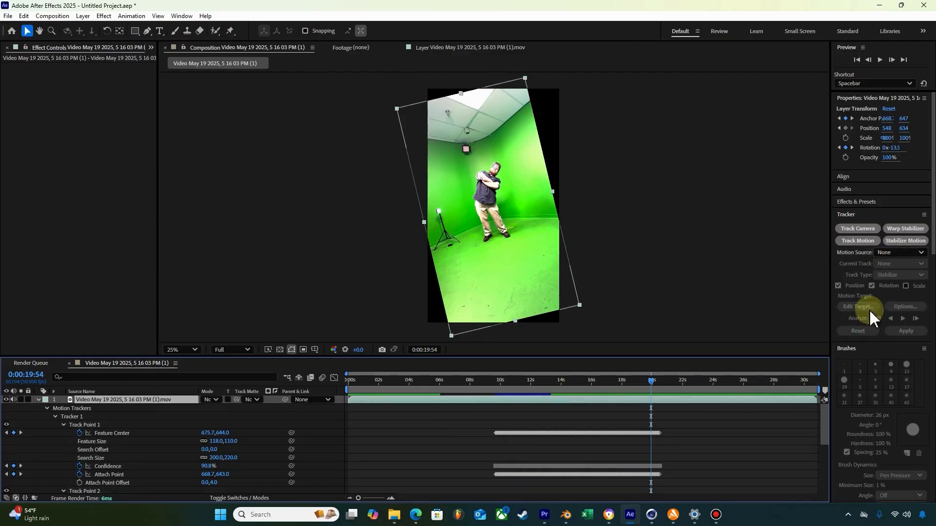
{"action": "double_click", "coordinate": [458, 161]}
{"action": "left_click", "coordinate": [831, 317]}
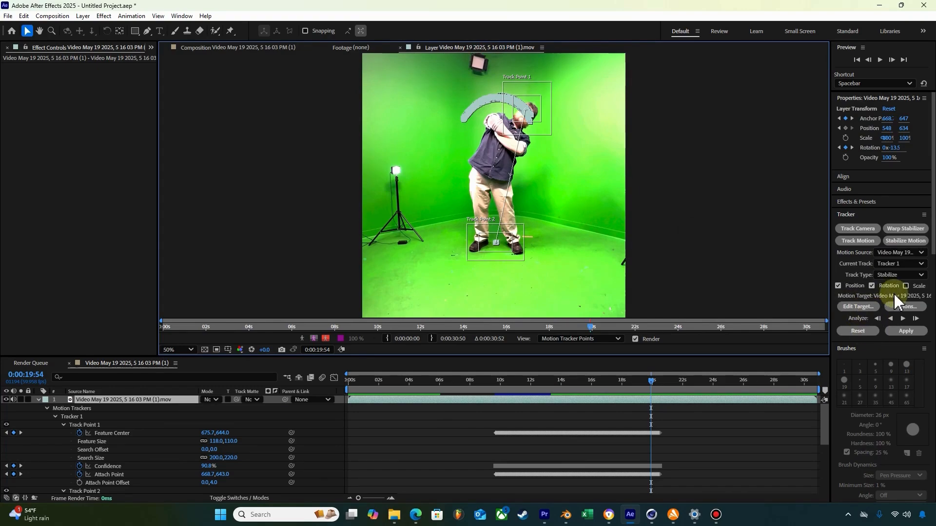
{"action": "left_click_drag", "start_coordinate": [651, 385], "coordinate": [550, 389]}
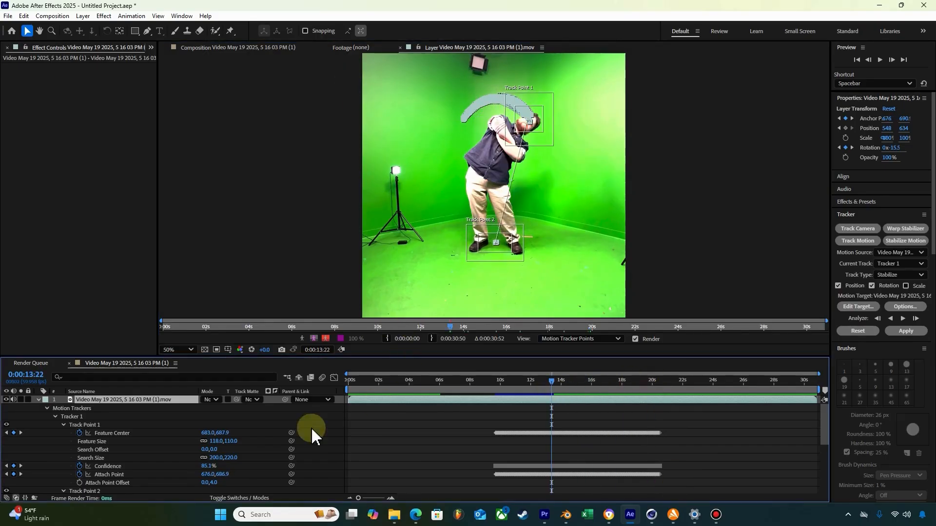
{"action": "left_click", "coordinate": [37, 401]}
{"action": "left_click", "coordinate": [205, 420]}
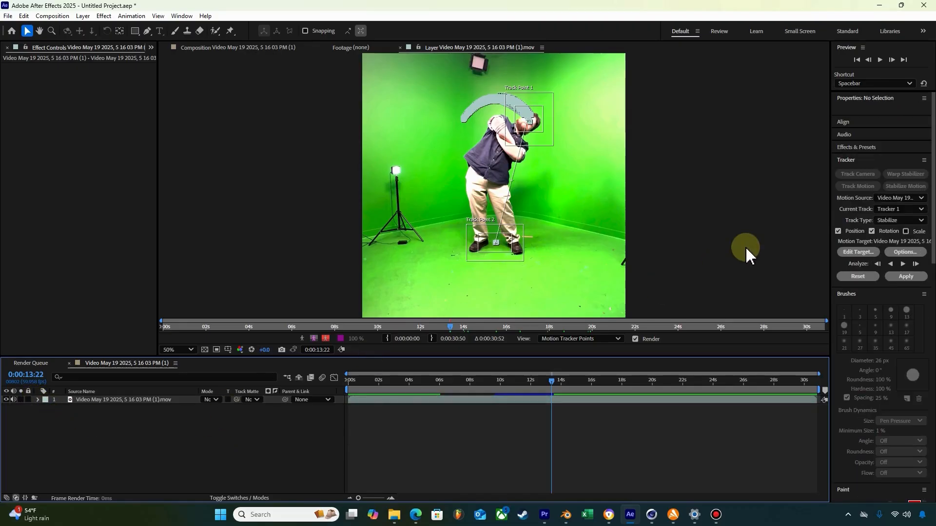
{"action": "left_click", "coordinate": [226, 50]}
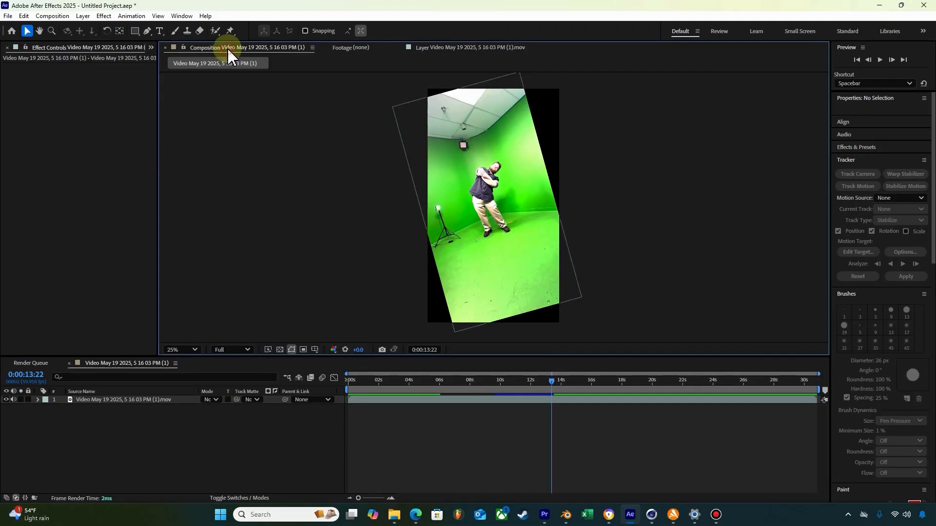
{"action": "key", "text": "ctrl+s"}
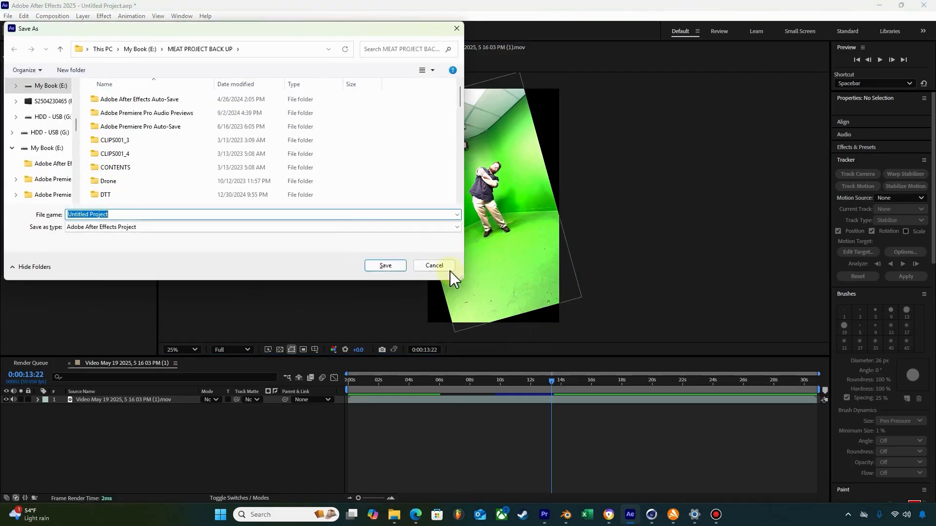
{"action": "left_click", "coordinate": [441, 268]}
{"action": "left_click", "coordinate": [162, 236]}
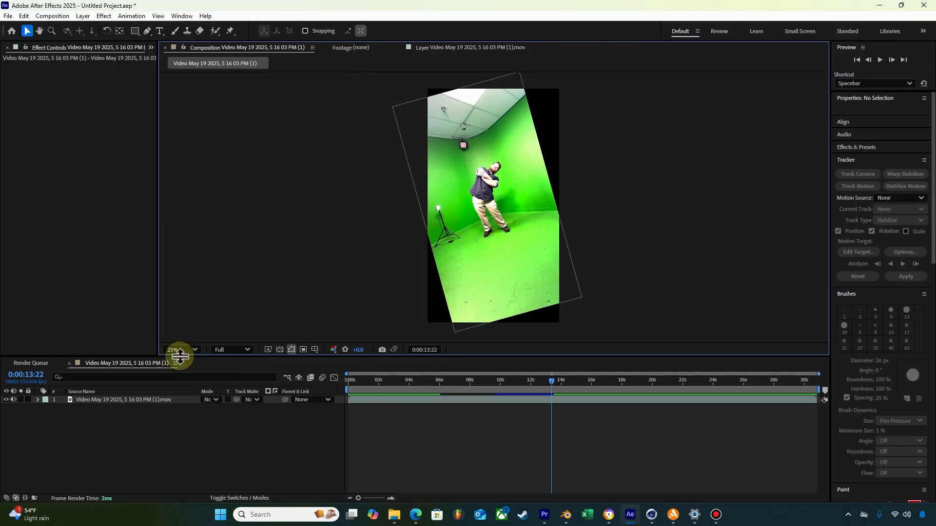
Step: Find the Keylight (1.2) effect by searching for "key" and apply it to the video layer
{"action": "left_click", "coordinate": [441, 51]}
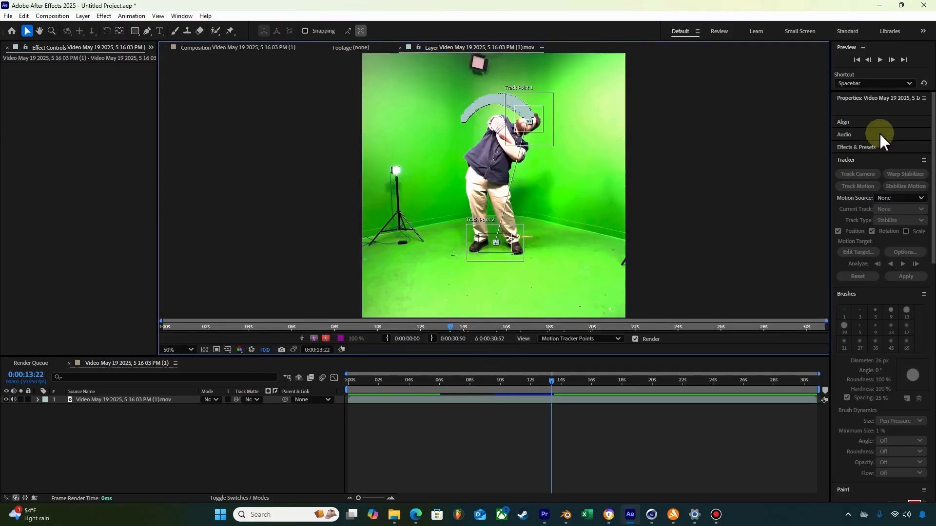
{"action": "left_click", "coordinate": [858, 148]}
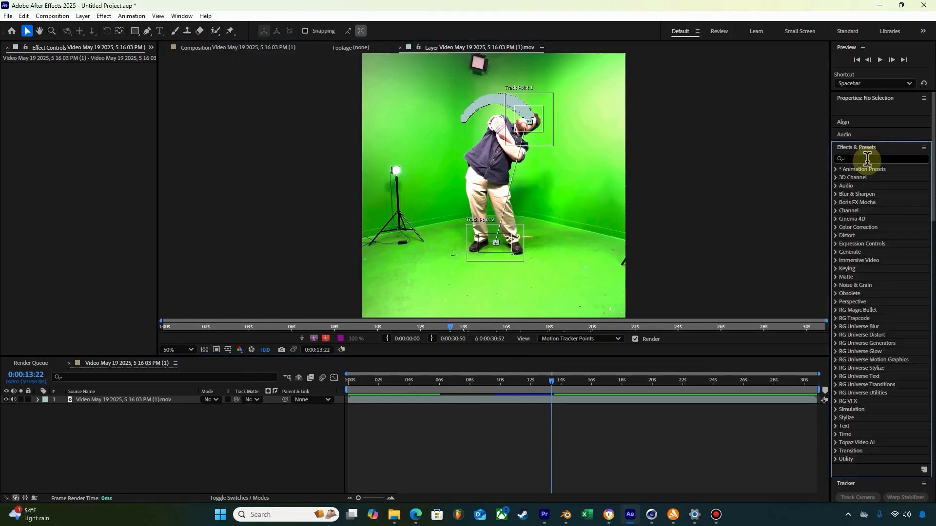
{"action": "type", "text": "key"}
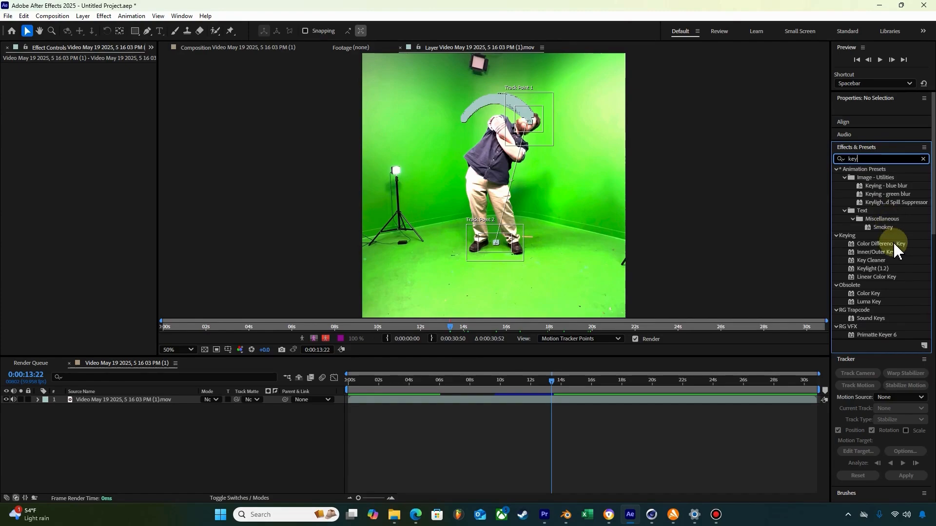
{"action": "left_click_drag", "start_coordinate": [882, 268], "coordinate": [688, 401]}
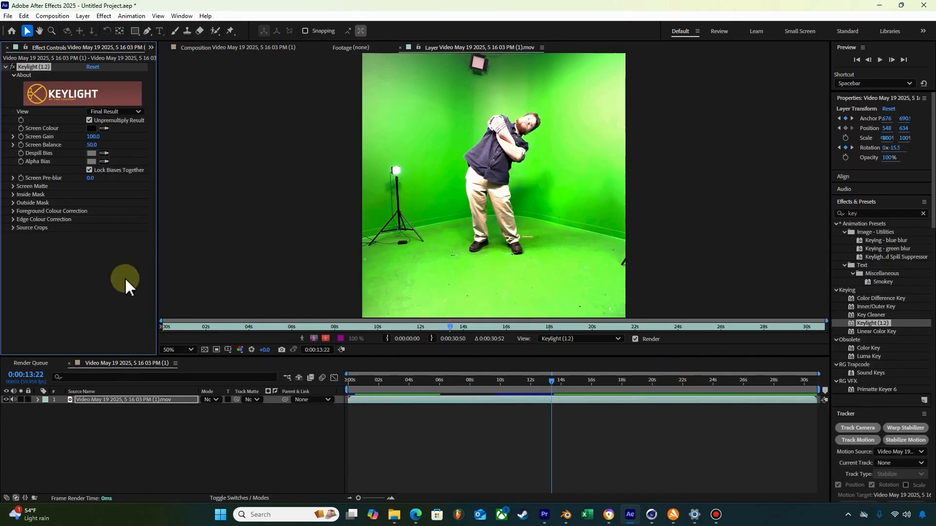
Step: Sample the green backdrop beside the man's legs as Keylight's screen colour and set Clip Black to 58
{"action": "left_click", "coordinate": [546, 207]}
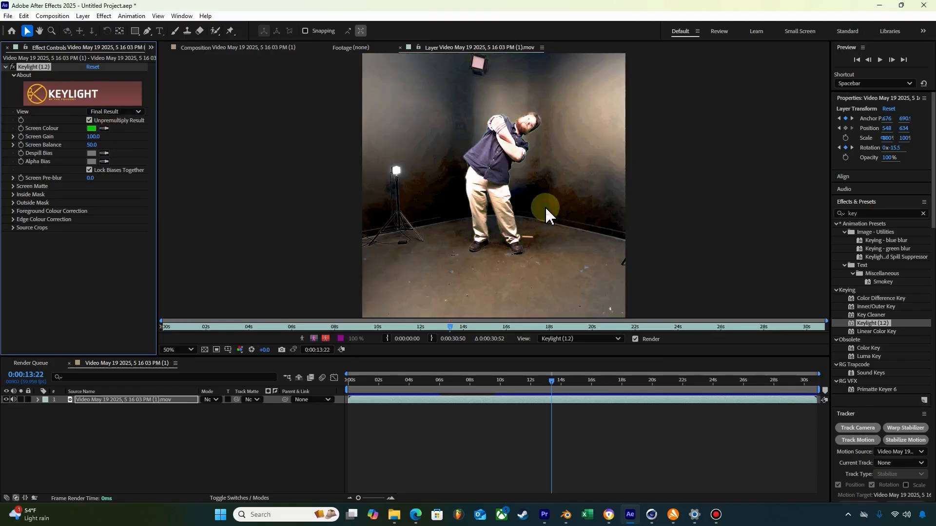
{"action": "left_click", "coordinate": [13, 187]}
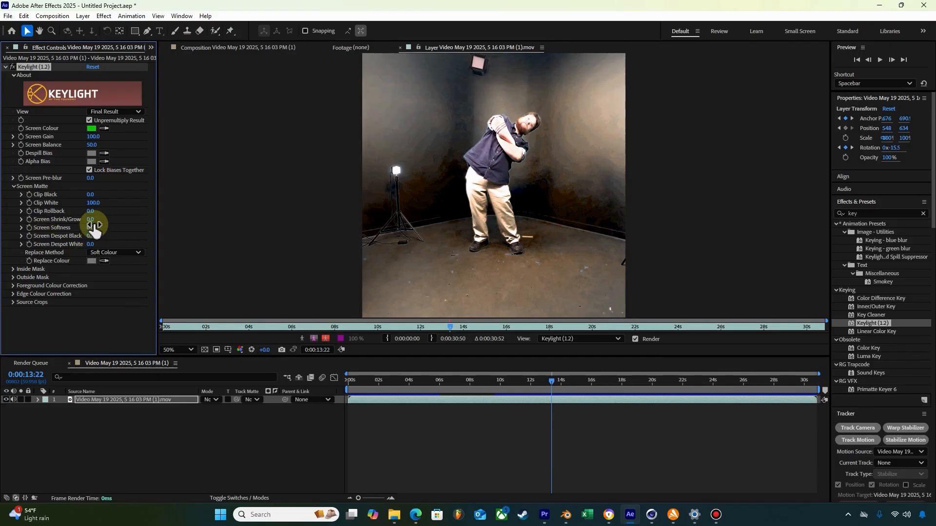
{"action": "left_click", "coordinate": [104, 128]}
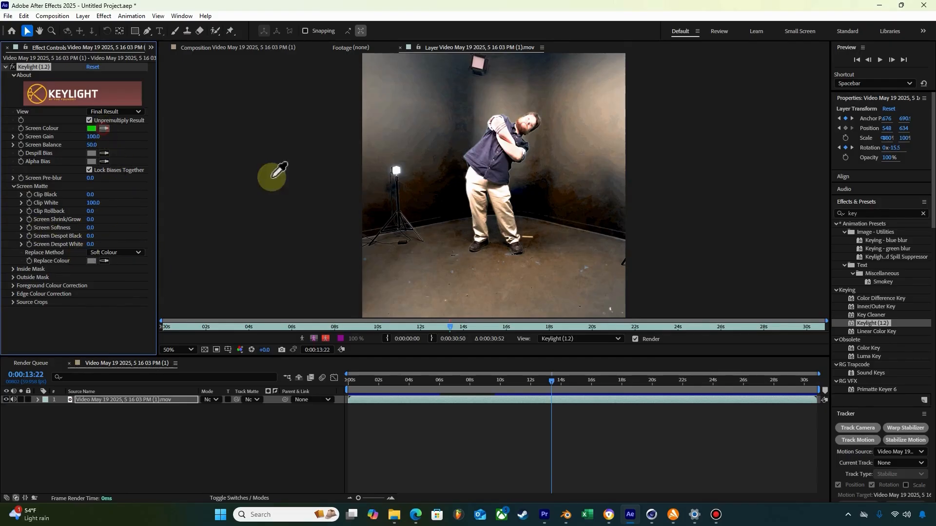
{"action": "left_click", "coordinate": [537, 230]}
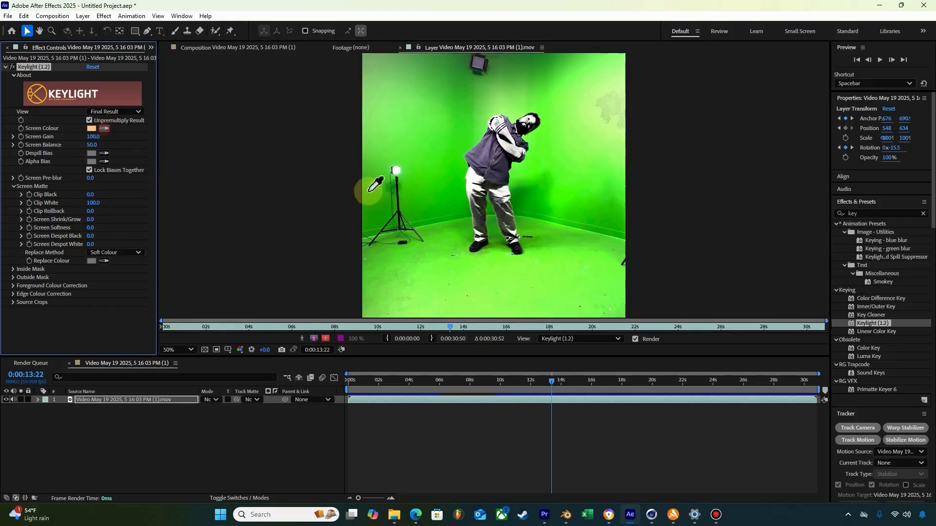
{"action": "left_click", "coordinate": [533, 229]}
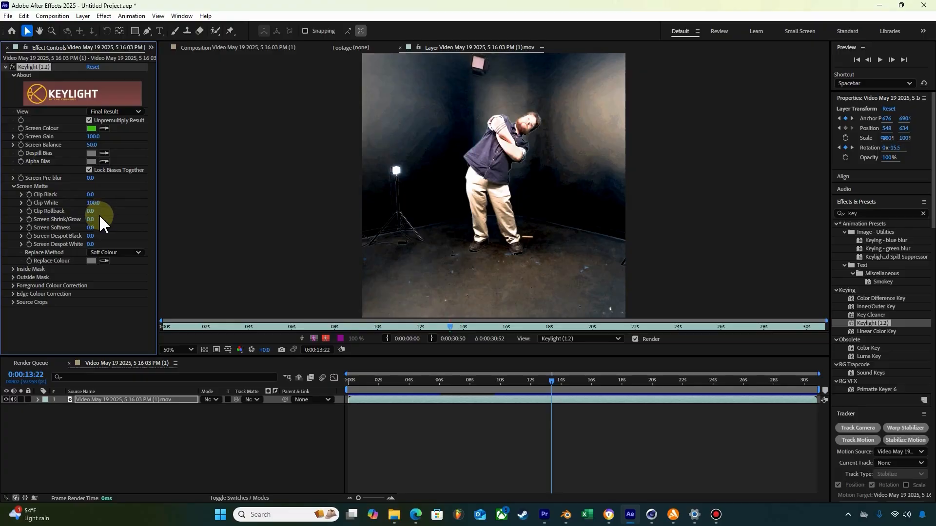
{"action": "left_click_drag", "start_coordinate": [92, 197], "coordinate": [116, 194]}
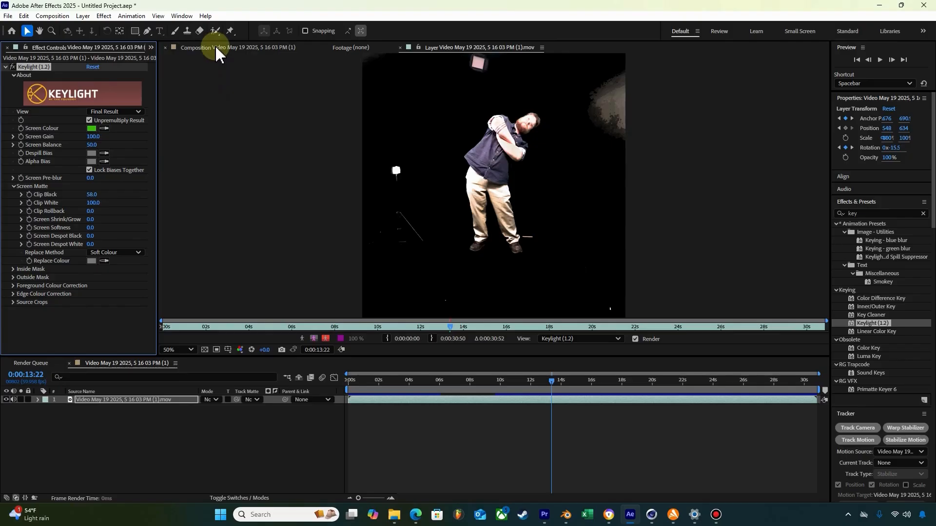
Step: Draw a closed Pen tool mask loosely around the man, excluding the light stand and most of the room
{"action": "left_click", "coordinate": [148, 31]}
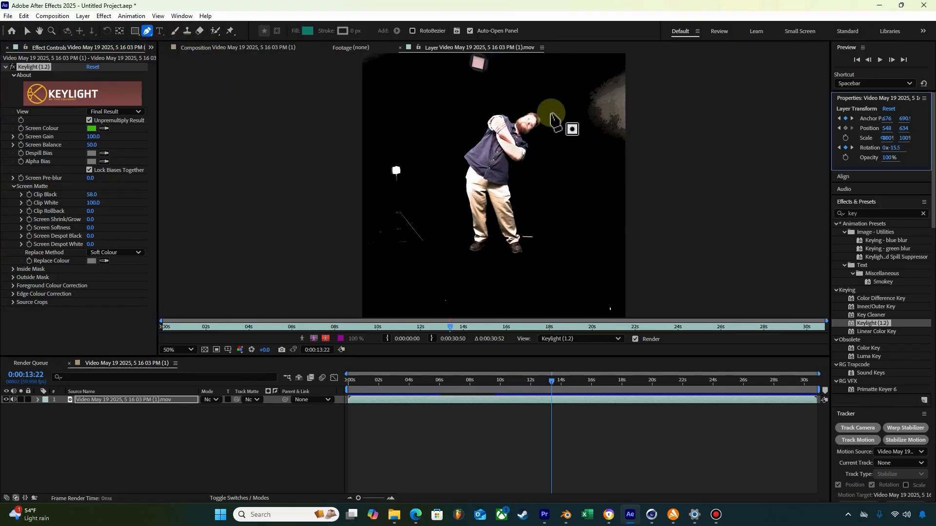
{"action": "left_click", "coordinate": [527, 119]}
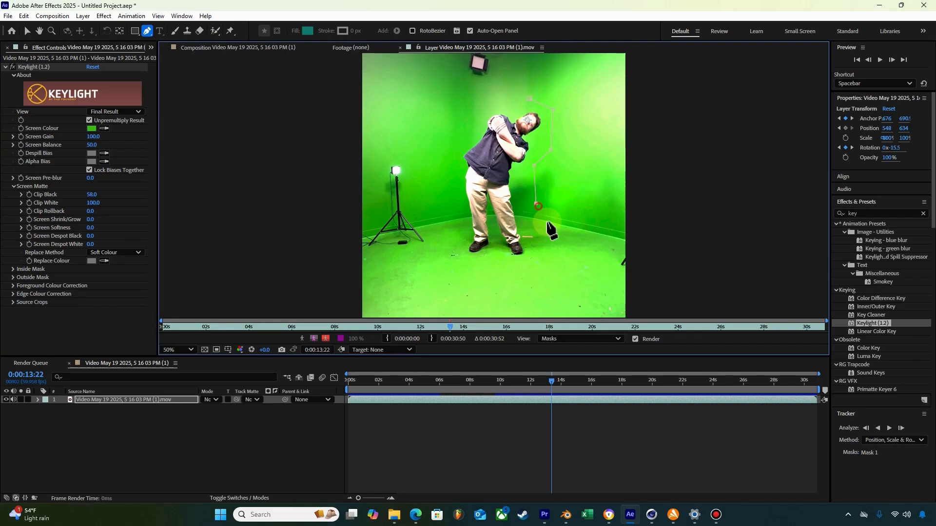
{"action": "left_click", "coordinate": [530, 101]}
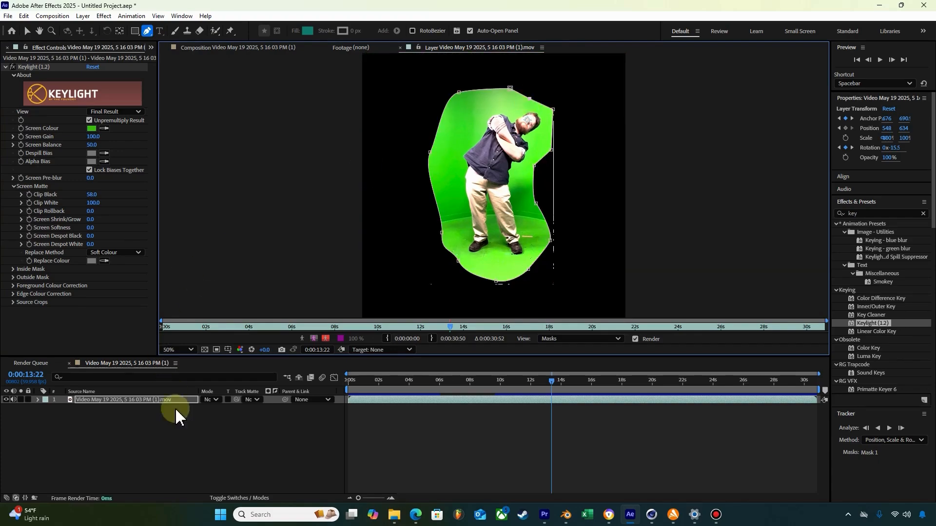
{"action": "left_click", "coordinate": [155, 411]}
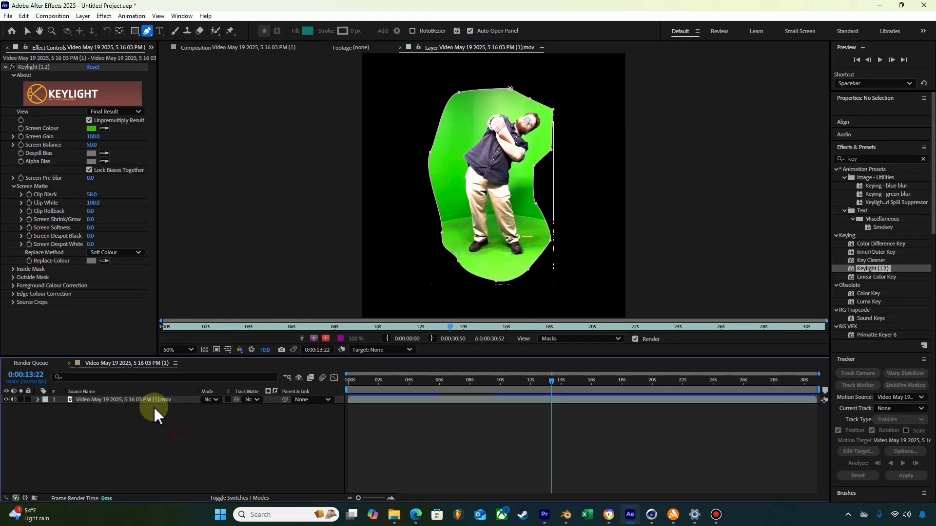
Step: Examine the keyed and masked man up close in the composition at 0:00:13:22
{"action": "left_click", "coordinate": [33, 66]}
{"action": "left_click", "coordinate": [276, 48]}
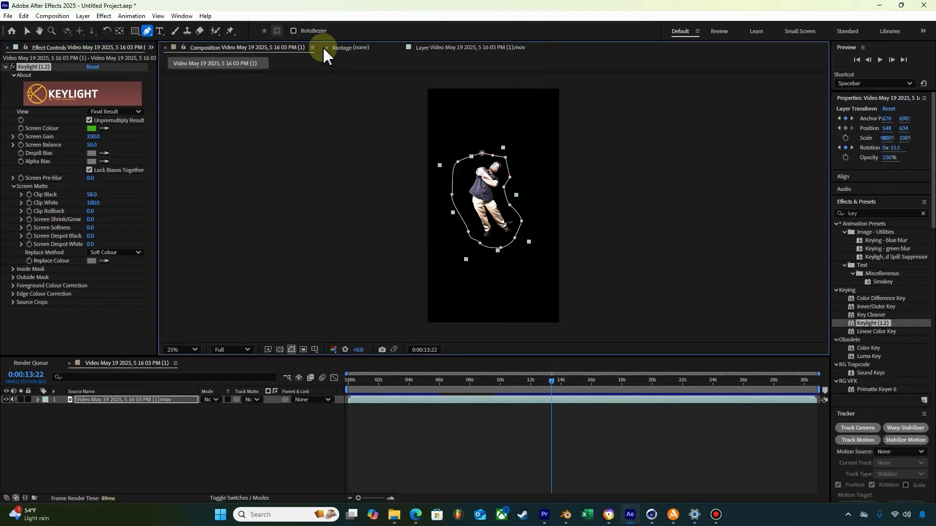
{"action": "left_click", "coordinate": [27, 30]}
{"action": "left_click", "coordinate": [712, 196]}
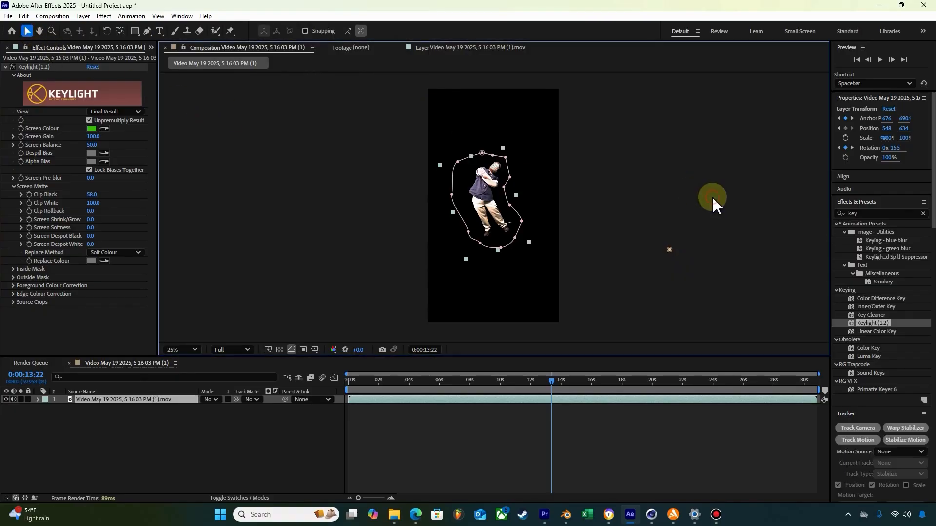
{"action": "left_click", "coordinate": [692, 242]}
{"action": "scroll", "coordinate": [544, 229], "scroll_direction": "up", "scroll_amount": 3}
{"action": "scroll", "coordinate": [545, 230], "scroll_direction": "down", "scroll_amount": 2}
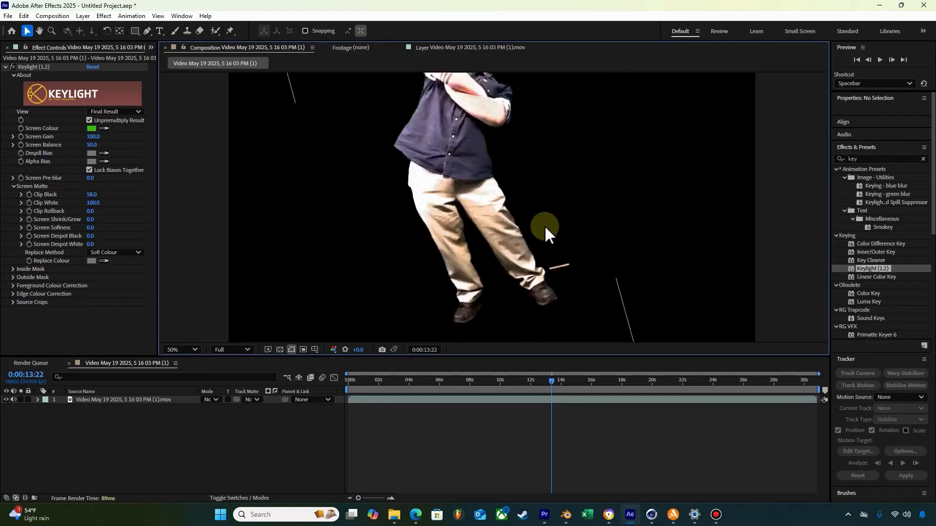
Step: Play back the keyed composition from about 0:00:11:05 to 0:00:17:00 to check the man's cutout and movement
{"action": "left_click_drag", "start_coordinate": [547, 391], "coordinate": [519, 385]}
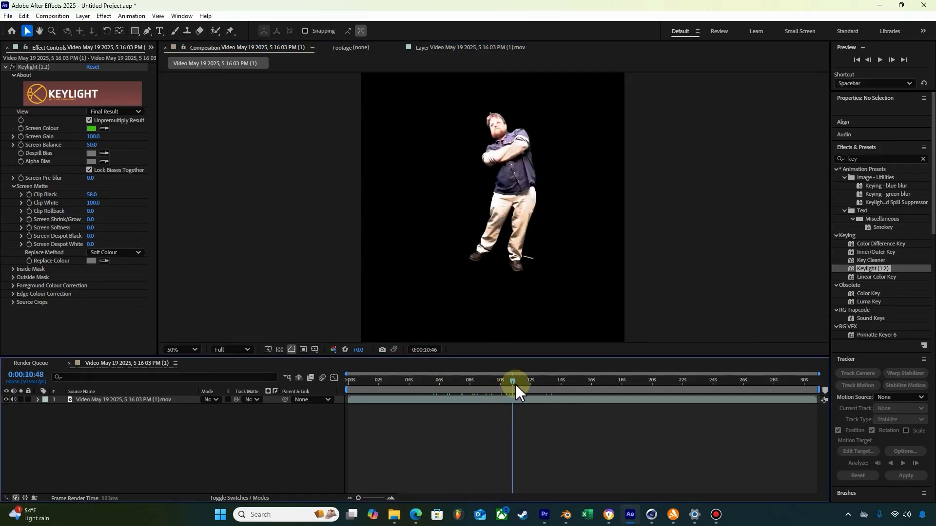
{"action": "key", "text": "space"}
{"action": "scroll", "coordinate": [569, 251], "scroll_direction": "down", "scroll_amount": 4}
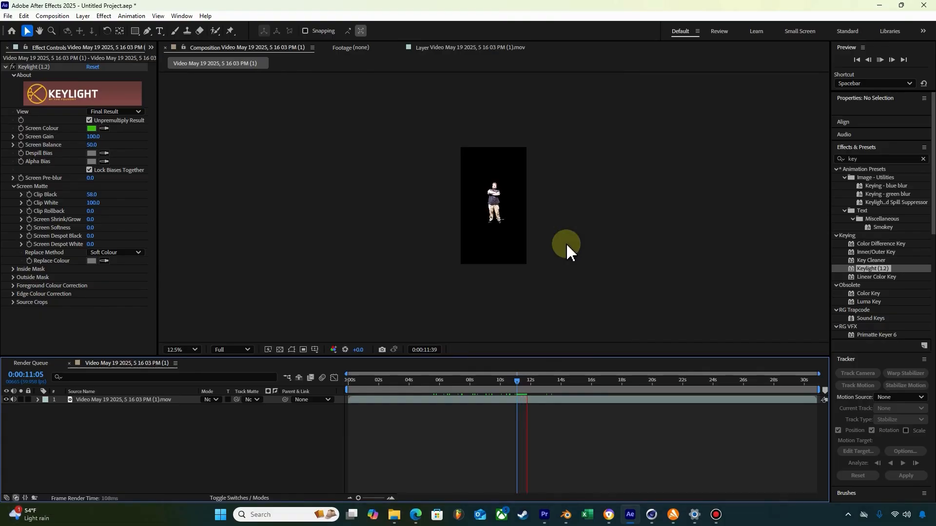
{"action": "scroll", "coordinate": [539, 215], "scroll_direction": "up", "scroll_amount": 4}
{"action": "scroll", "coordinate": [559, 226], "scroll_direction": "down", "scroll_amount": 2}
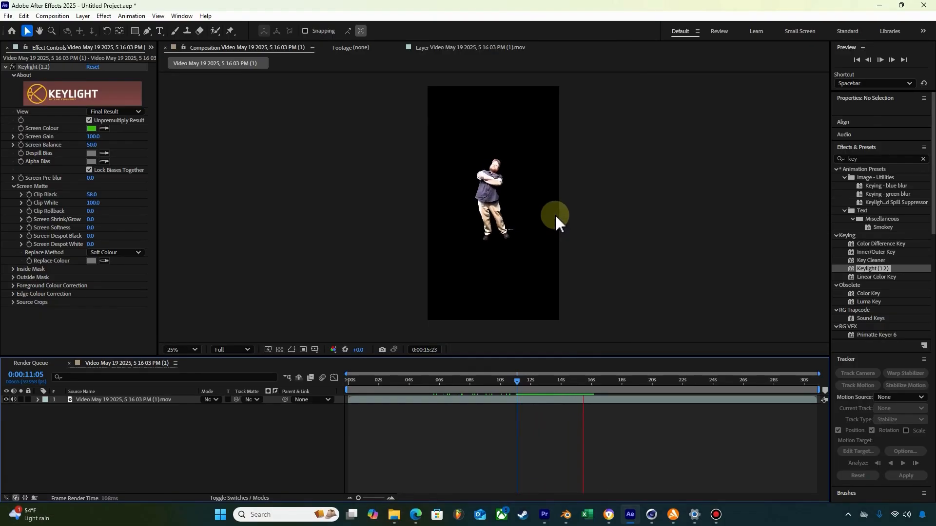
{"action": "key", "text": "space"}
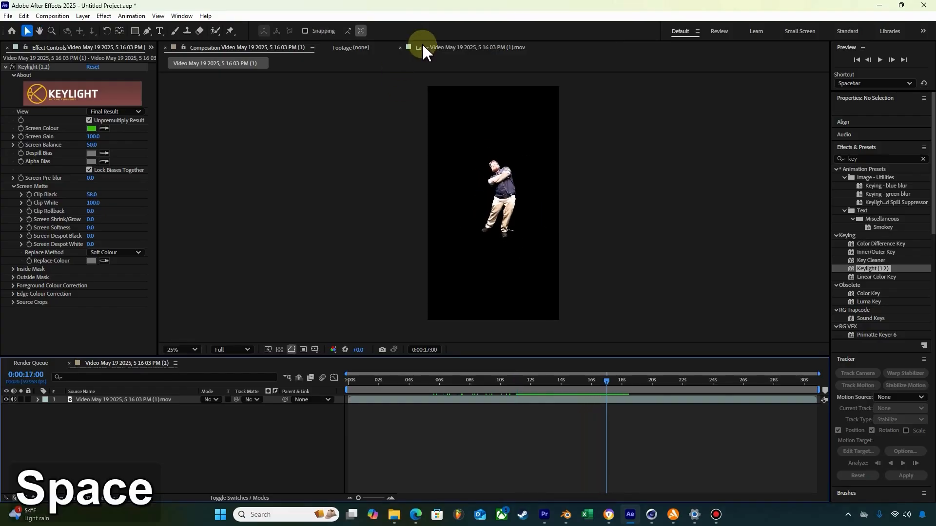
Step: Add the neon lights tunnel clip beneath the video layer as background and parent it to the video layer
{"action": "left_click", "coordinate": [429, 47]}
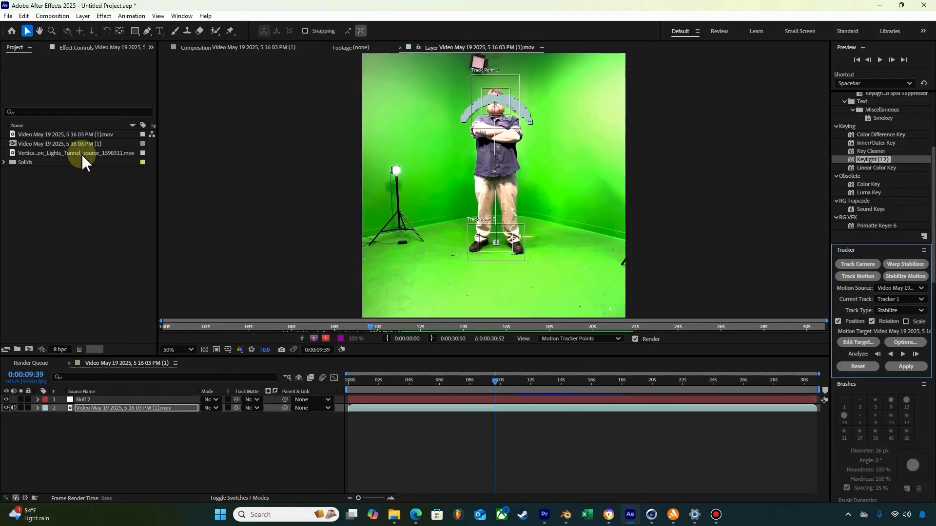
{"action": "left_click_drag", "start_coordinate": [81, 154], "coordinate": [145, 437]}
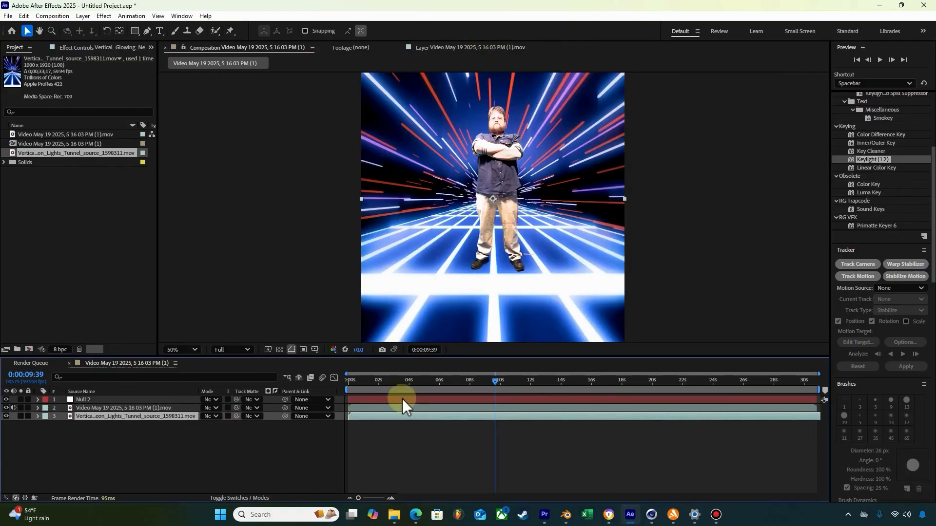
{"action": "left_click_drag", "start_coordinate": [285, 416], "coordinate": [190, 410]}
Step: Delete the Null 2 layer, preview the composite from the start and return the current time to 0:00:00:00
{"action": "left_click_drag", "start_coordinate": [515, 383], "coordinate": [348, 405]}
{"action": "left_click", "coordinate": [431, 441]}
{"action": "left_click", "coordinate": [423, 402]}
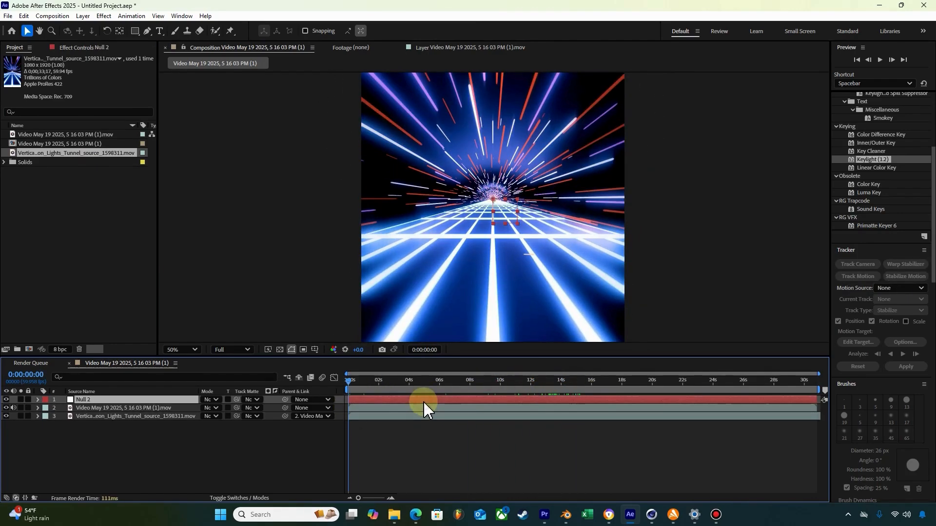
{"action": "key", "text": "Delete"}
{"action": "key", "text": "space"}
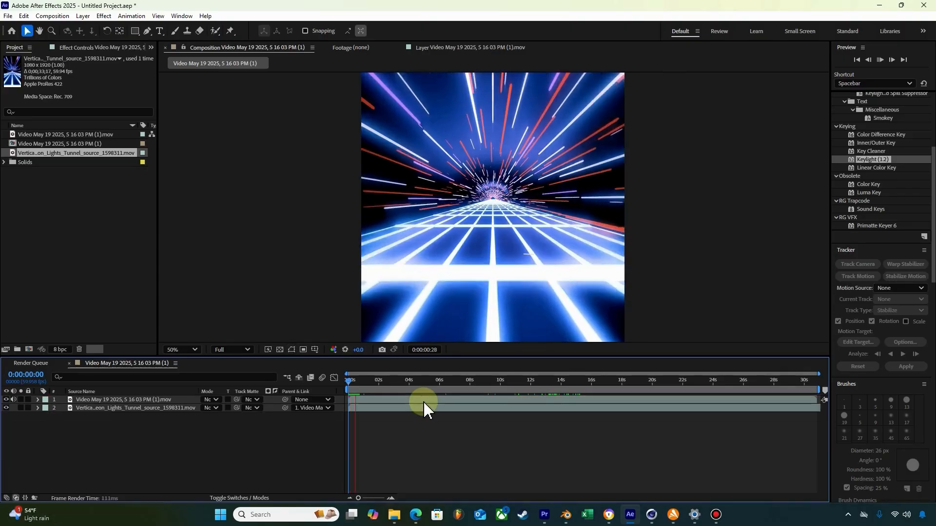
{"action": "left_click_drag", "start_coordinate": [428, 391], "coordinate": [341, 403]}
{"action": "left_click", "coordinate": [394, 441]}
Step: Scale the neon tunnel background layer to 171% and preview the composite from the start
{"action": "left_click", "coordinate": [133, 410]}
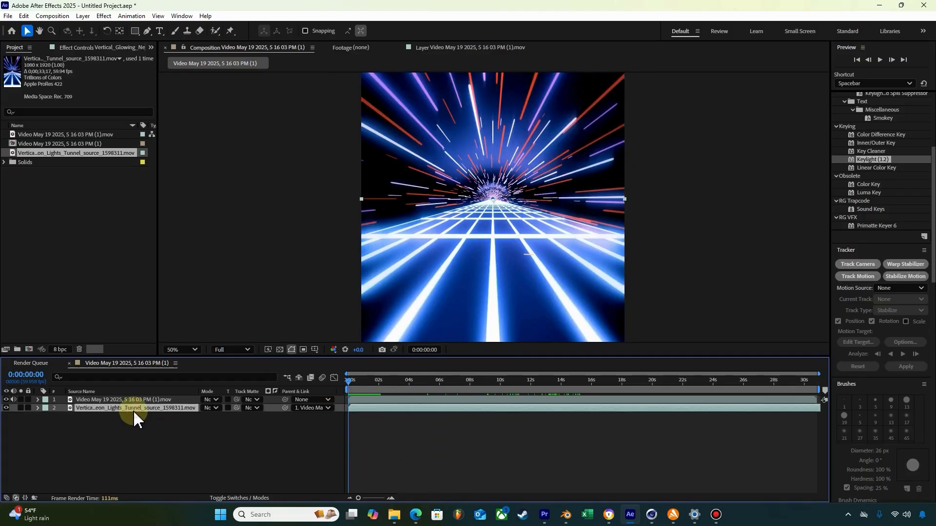
{"action": "left_click", "coordinate": [104, 45]}
{"action": "left_click", "coordinate": [151, 47]}
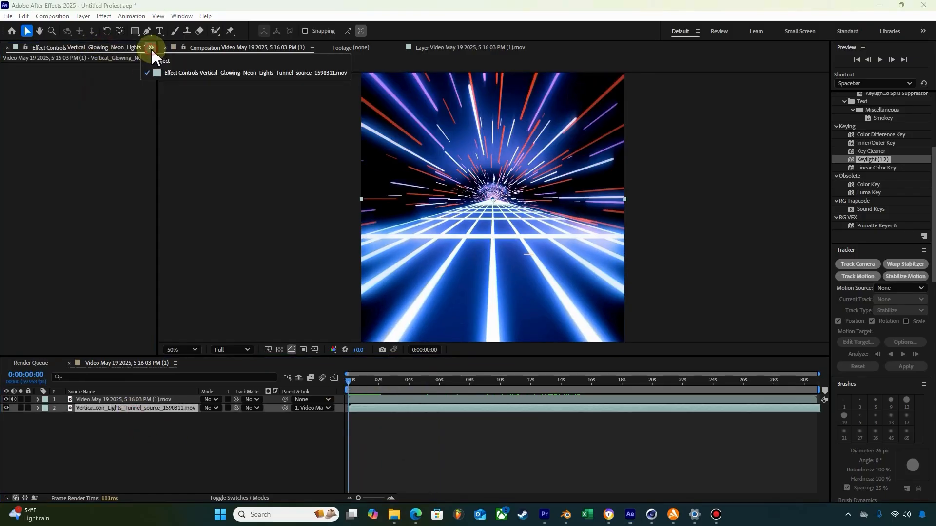
{"action": "left_click", "coordinate": [168, 64]}
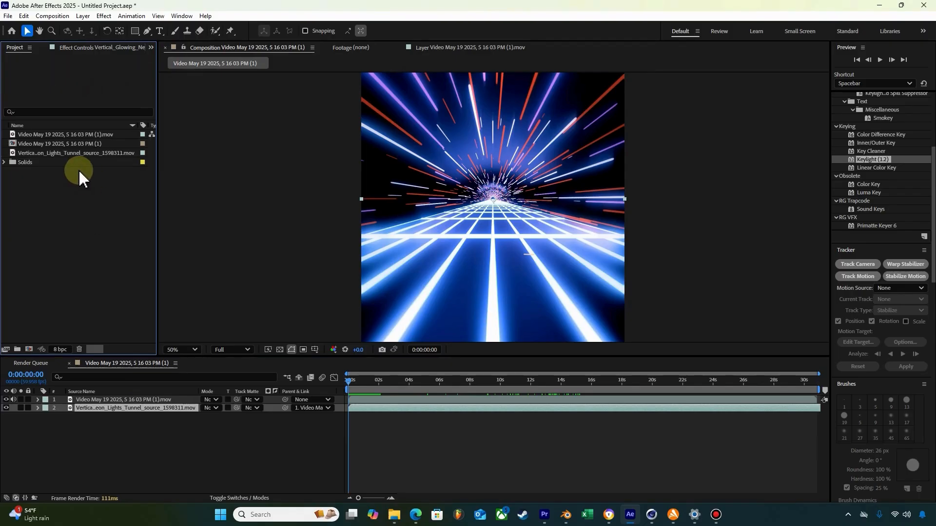
{"action": "left_click", "coordinate": [88, 47]}
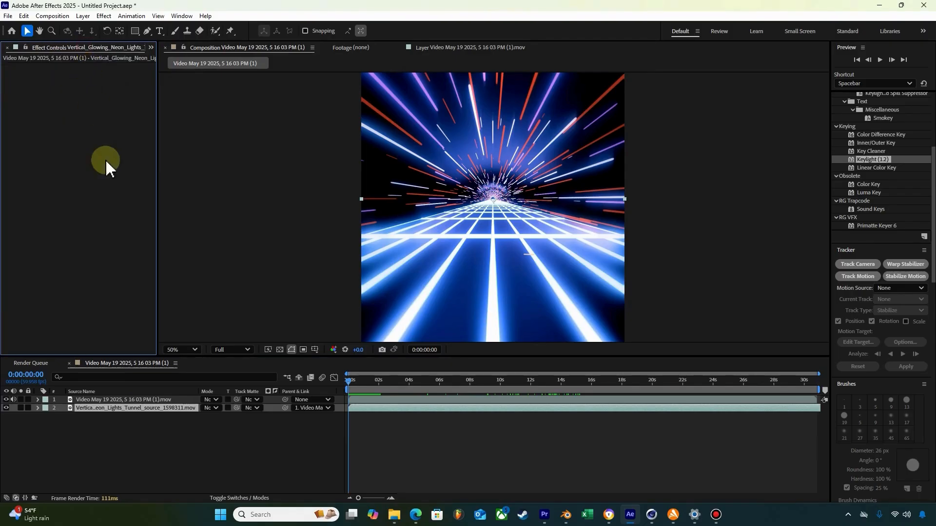
{"action": "left_click", "coordinate": [161, 443]}
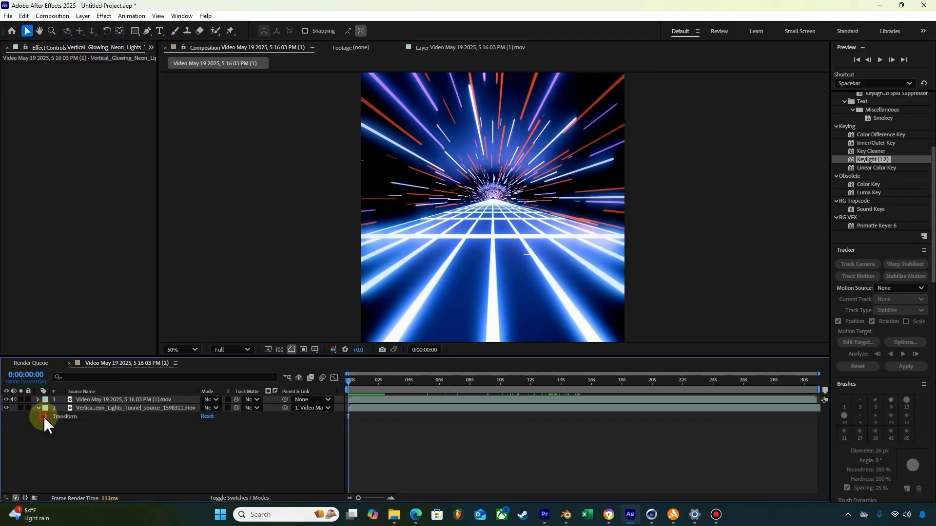
{"action": "left_click", "coordinate": [43, 417]}
{"action": "left_click_drag", "start_coordinate": [232, 441], "coordinate": [266, 440]}
{"action": "key", "text": "space"}
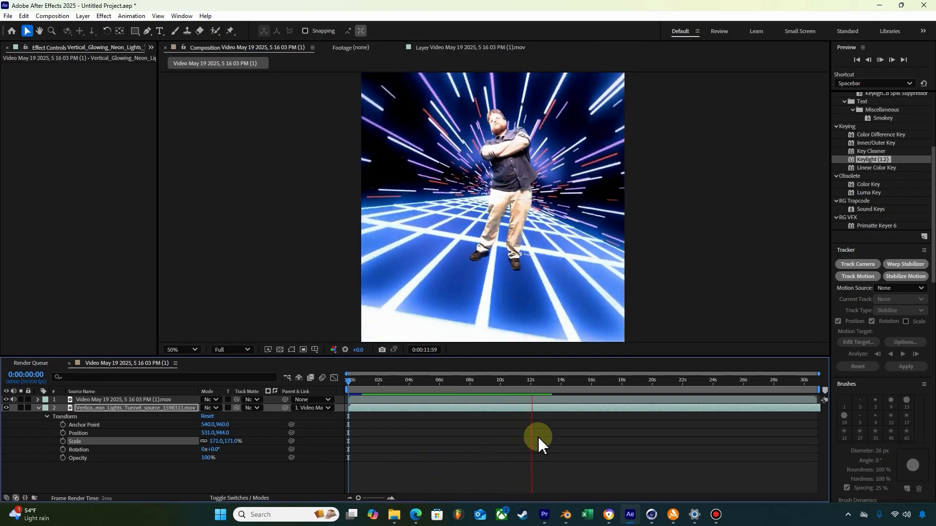
{"action": "key", "text": "space"}
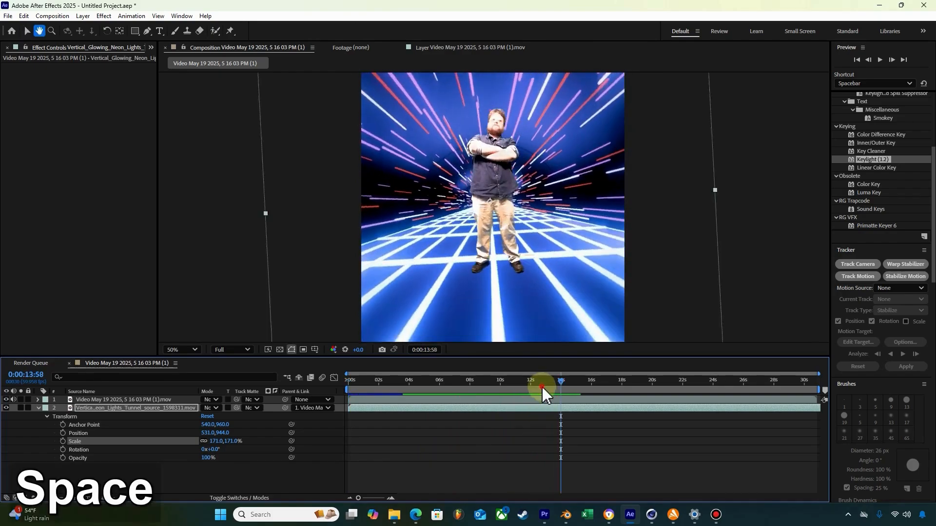
Step: Split the neon tunnel layer at 0:00:09:48 and 0:00:19:29 and delete the pieces before and after that range
{"action": "left_click_drag", "start_coordinate": [542, 387], "coordinate": [497, 396]}
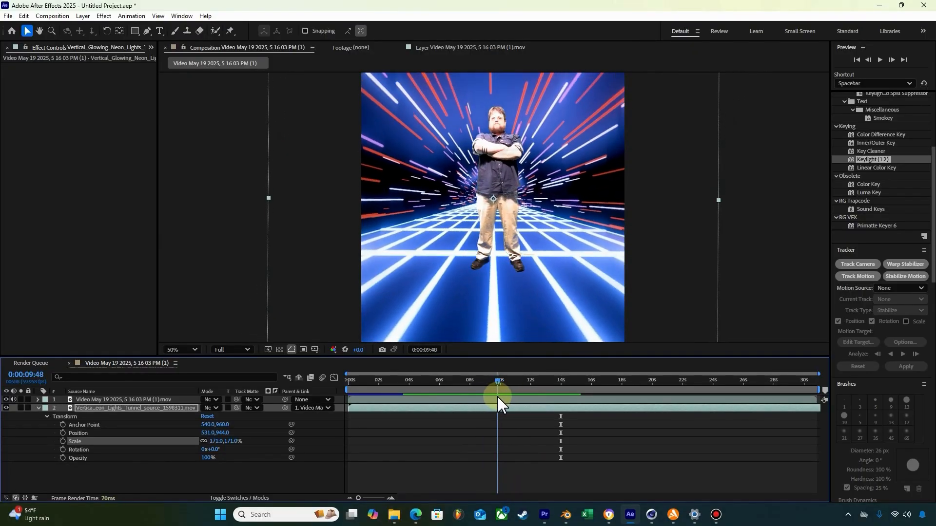
{"action": "left_click", "coordinate": [498, 409]}
{"action": "key", "text": "ctrl+shift+d"}
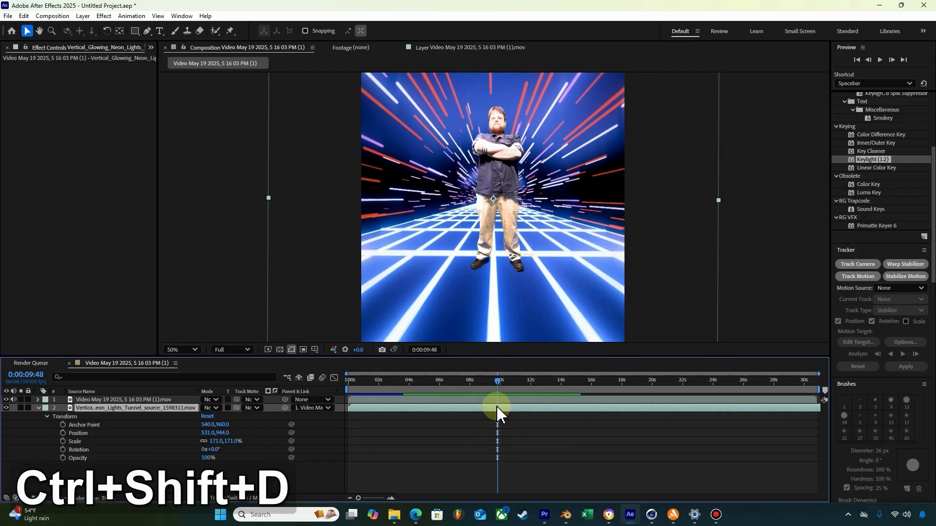
{"action": "left_click_drag", "start_coordinate": [497, 387], "coordinate": [645, 407]}
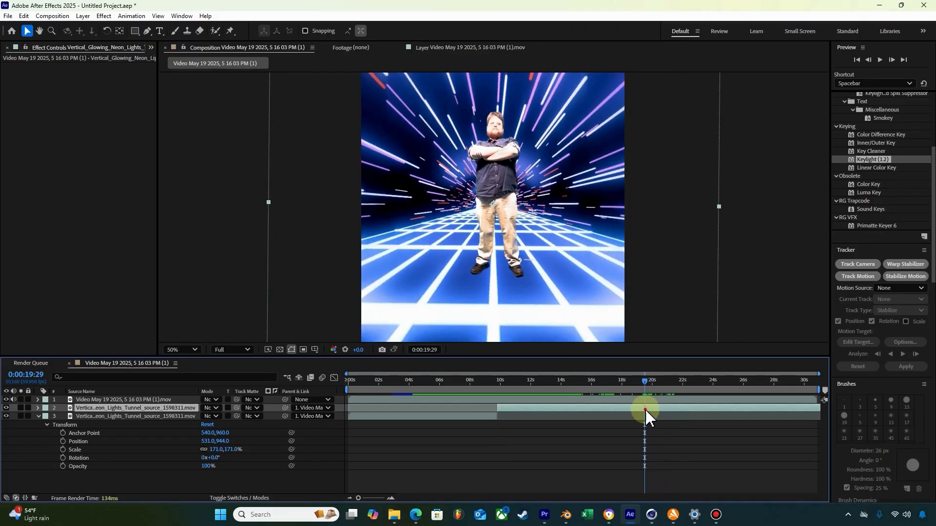
{"action": "key", "text": "ctrl+shift+d"}
{"action": "key", "text": "BackSpace"}
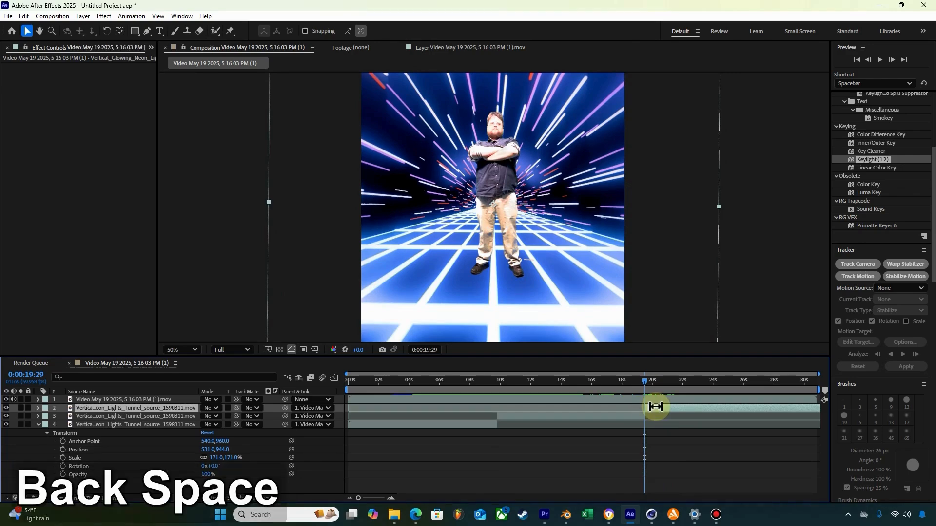
{"action": "left_click", "coordinate": [476, 416]}
{"action": "key", "text": "BackSpace"}
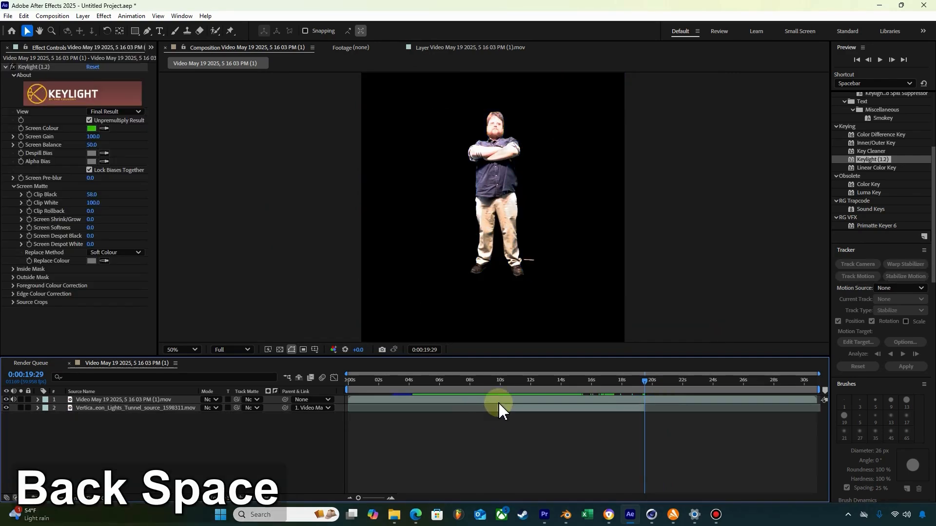
Step: Split the keyed video layer at 0:00:09:47 and 0:00:19:27 and delete the pieces before and after that range
{"action": "left_click", "coordinate": [512, 386]}
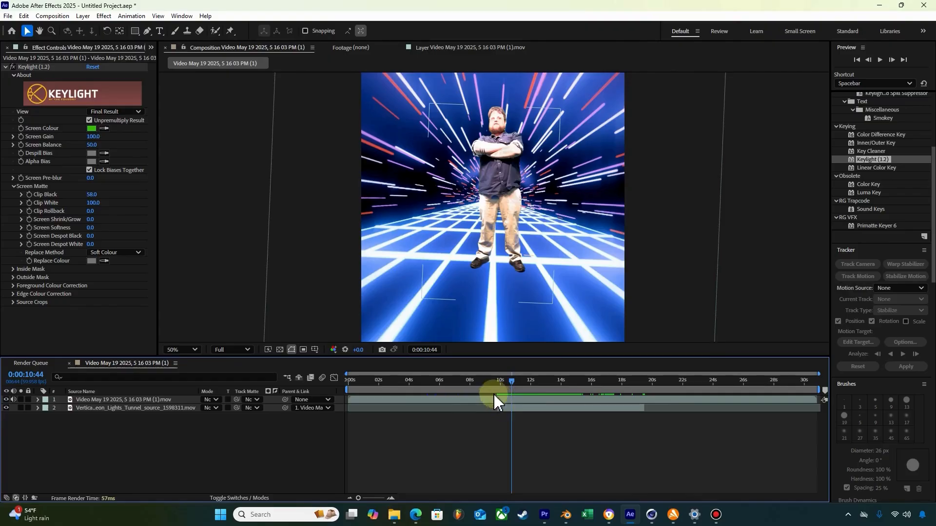
{"action": "left_click_drag", "start_coordinate": [501, 387], "coordinate": [497, 398]}
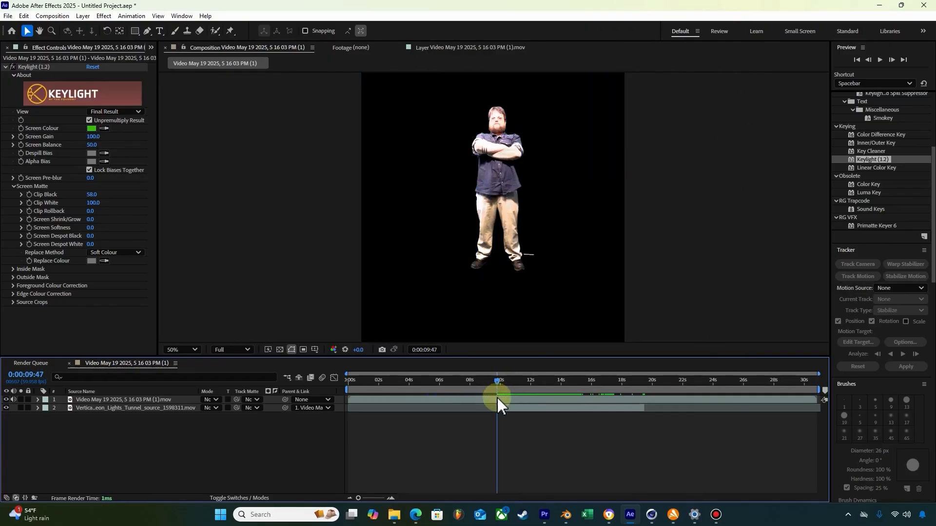
{"action": "left_click", "coordinate": [497, 398]}
{"action": "key", "text": "ctrl+shift+d"}
{"action": "left_click", "coordinate": [638, 383]}
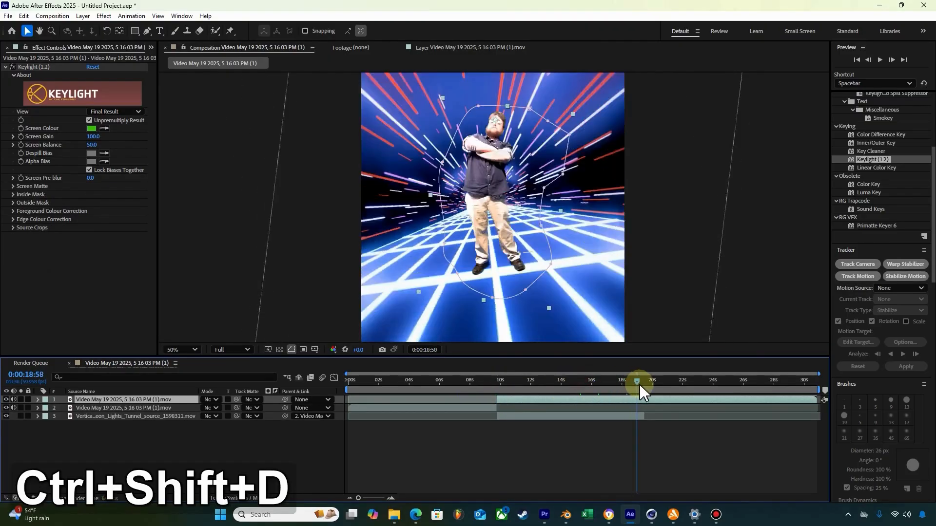
{"action": "left_click_drag", "start_coordinate": [639, 384], "coordinate": [644, 384]}
{"action": "key", "text": "ctrl+shift+d"}
{"action": "left_click", "coordinate": [472, 413]}
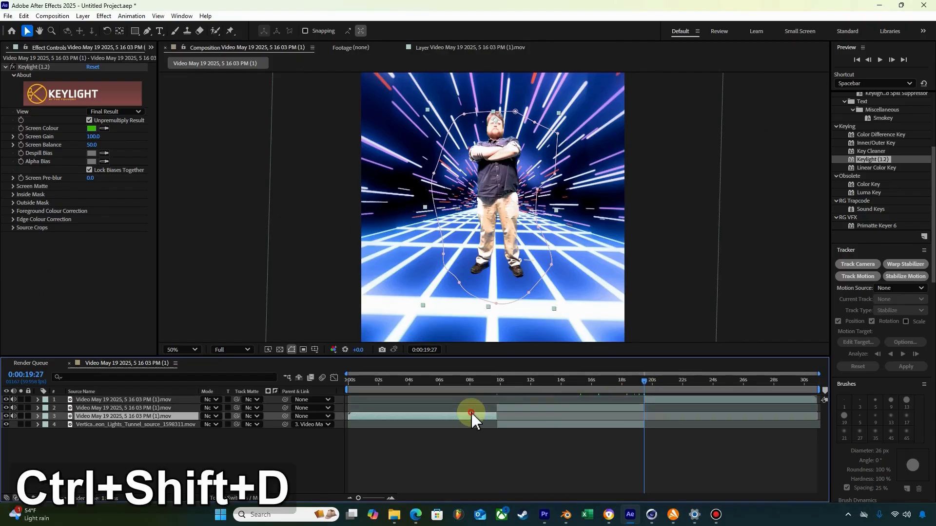
{"action": "key", "text": "BackSpace"}
{"action": "left_click", "coordinate": [662, 400]}
{"action": "key", "text": "BackSpace"}
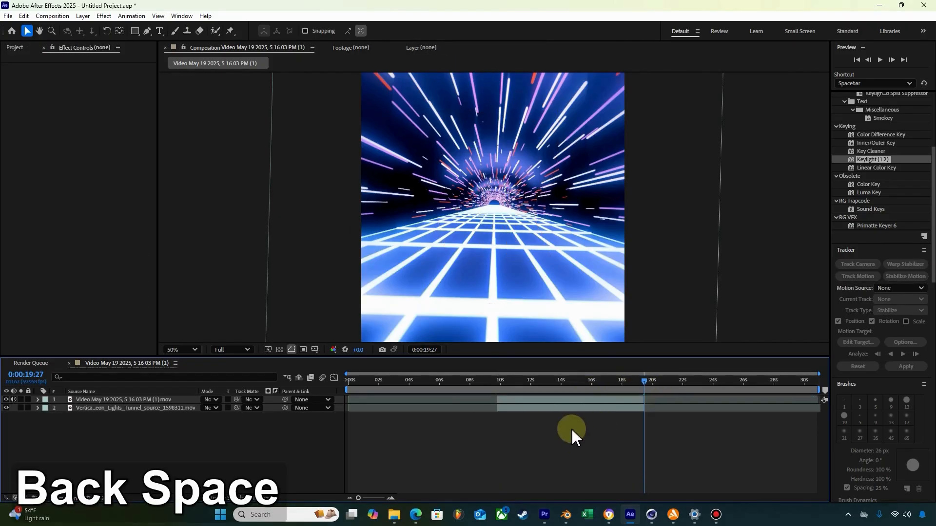
Step: Move the trimmed video and tunnel layers together to the start of the timeline and preview the composite
{"action": "left_click", "coordinate": [549, 408]}
{"action": "left_click", "coordinate": [545, 400], "text": "shift"}
{"action": "left_click_drag", "start_coordinate": [548, 402], "coordinate": [397, 408]}
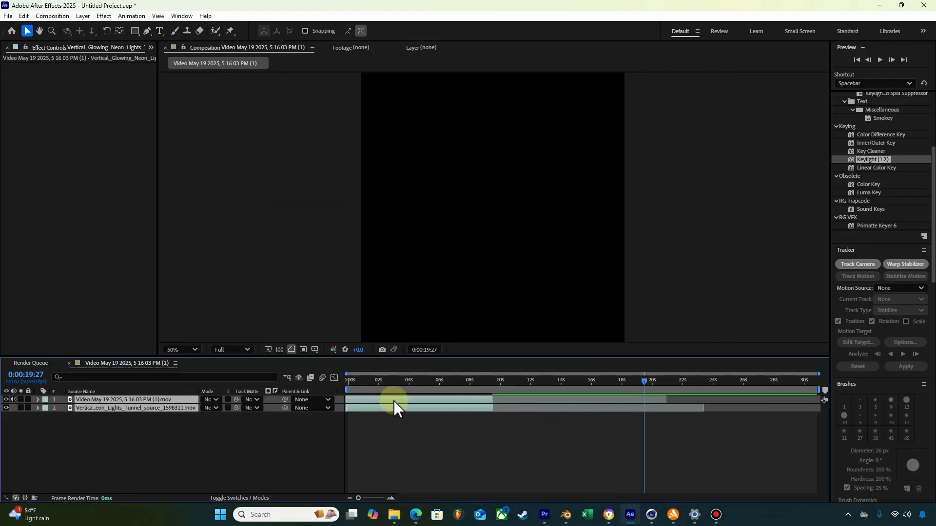
{"action": "left_click", "coordinate": [349, 387]}
{"action": "key", "text": "space"}
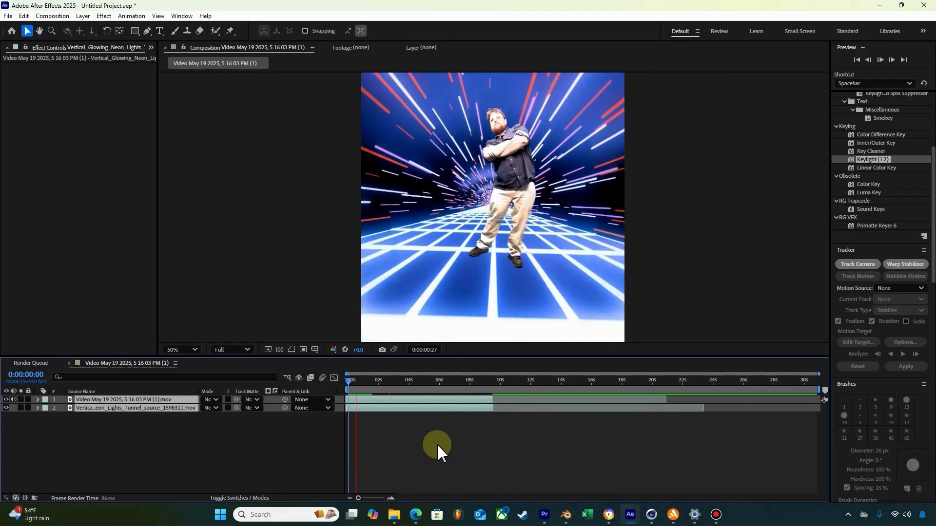
{"action": "left_click", "coordinate": [432, 447]}
{"action": "key", "text": "space"}
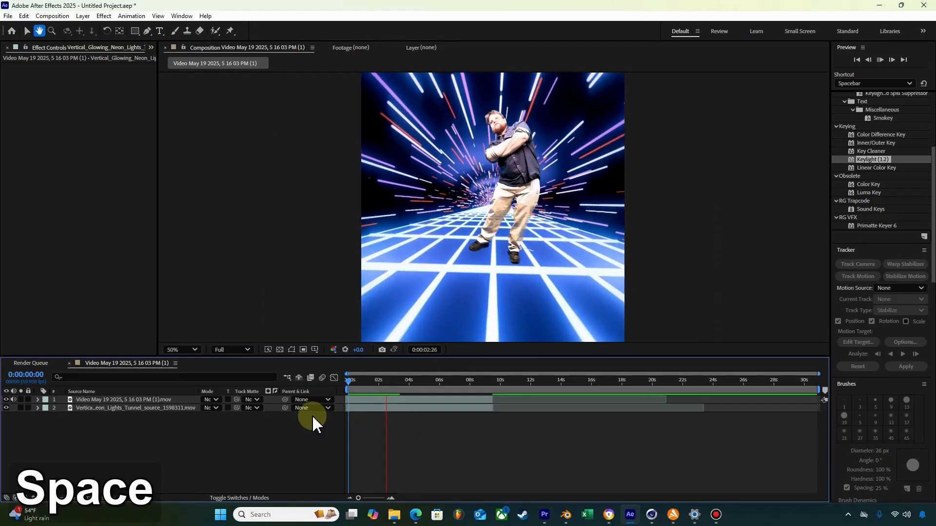
Step: Parent the tunnel layer to the video layer and play back the composite from the start
{"action": "left_click", "coordinate": [307, 409]}
{"action": "left_click", "coordinate": [318, 434]}
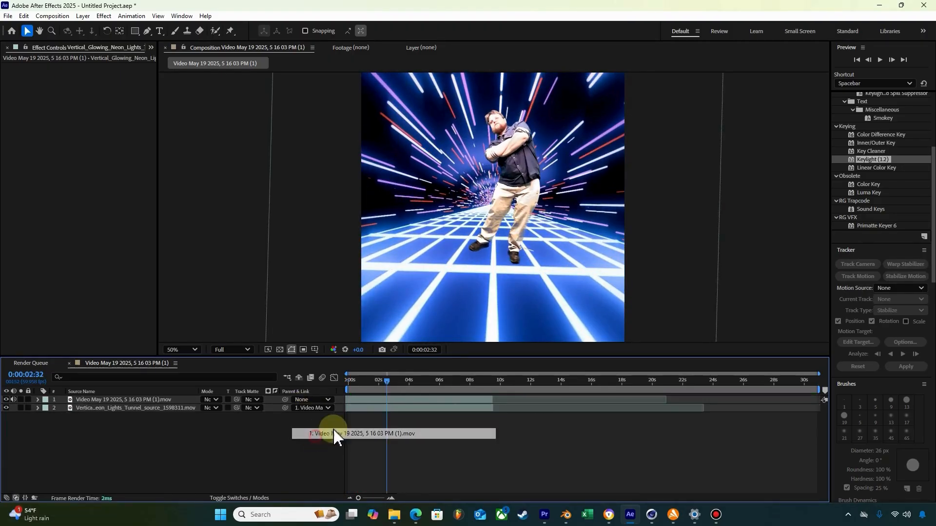
{"action": "left_click_drag", "start_coordinate": [386, 386], "coordinate": [338, 391]}
{"action": "key", "text": "space"}
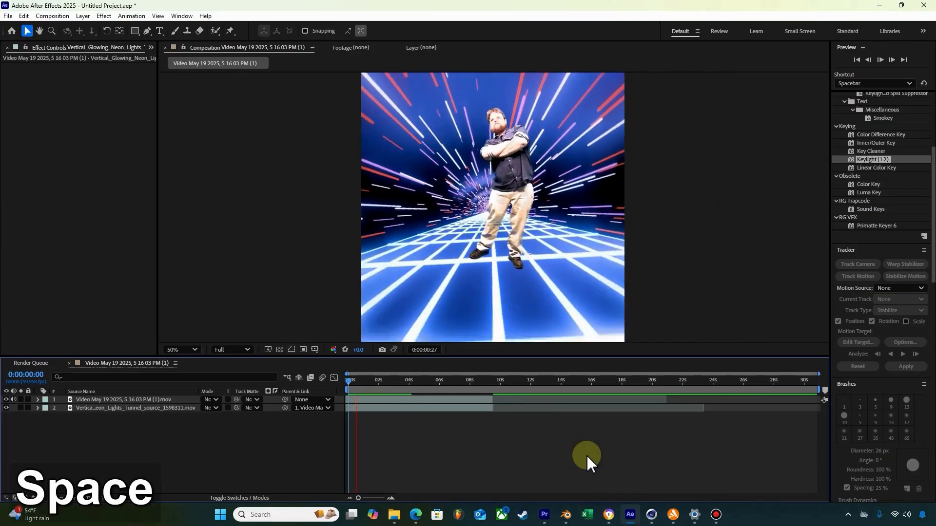
{"action": "key", "text": "space"}
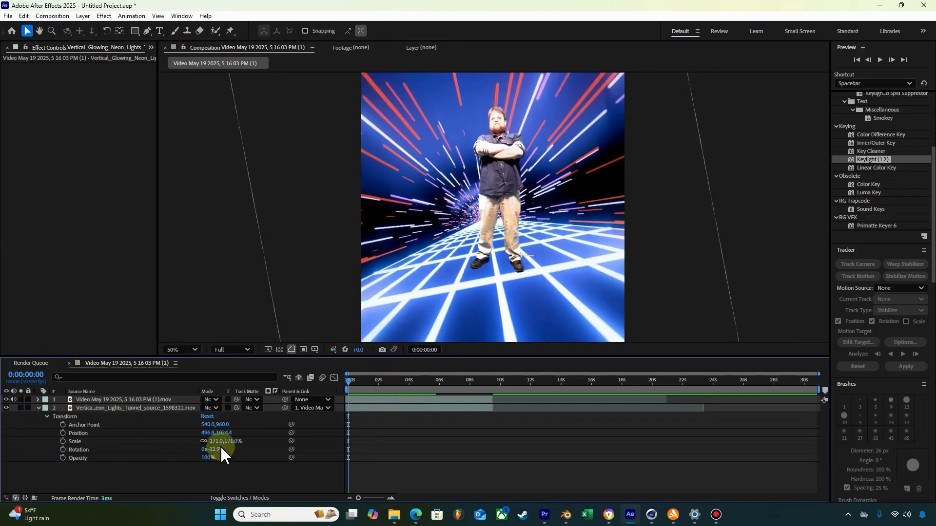
Step: Set the tunnel layer's rotation to 0° and preview the composite, leaving the current time at 0:00:00:46
{"action": "key", "text": "space"}
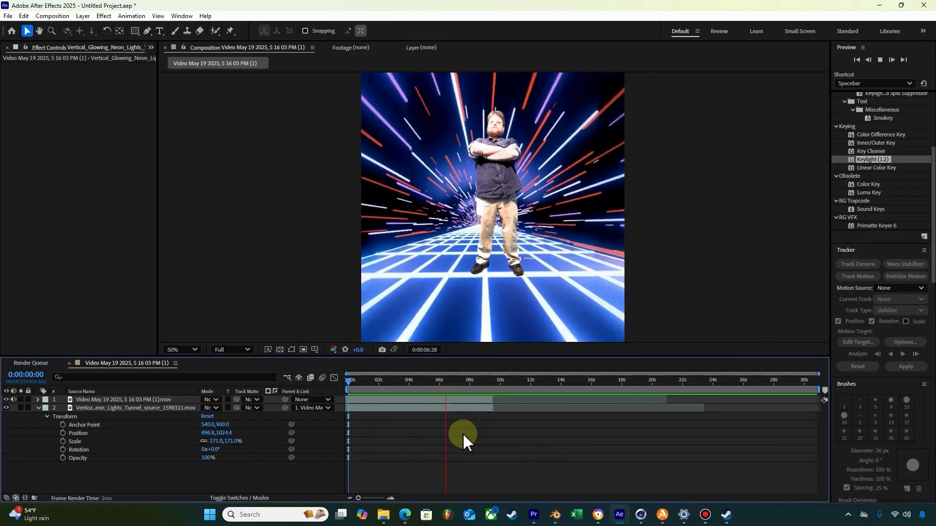
{"action": "key", "text": "space"}
{"action": "left_click_drag", "start_coordinate": [458, 391], "coordinate": [361, 397]}
{"action": "left_click", "coordinate": [37, 408]}
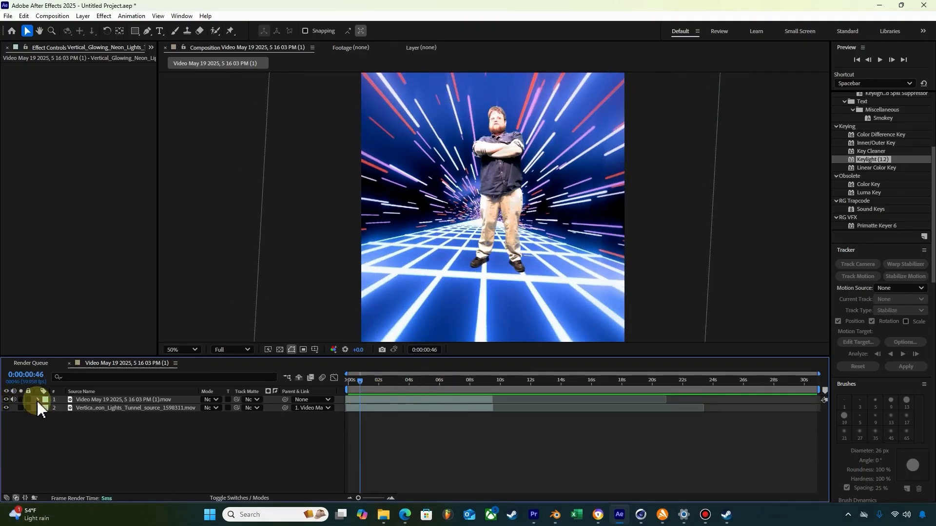
Step: Pre-compose the video and tunnel layers into a single layer
{"action": "left_click", "coordinate": [38, 400]}
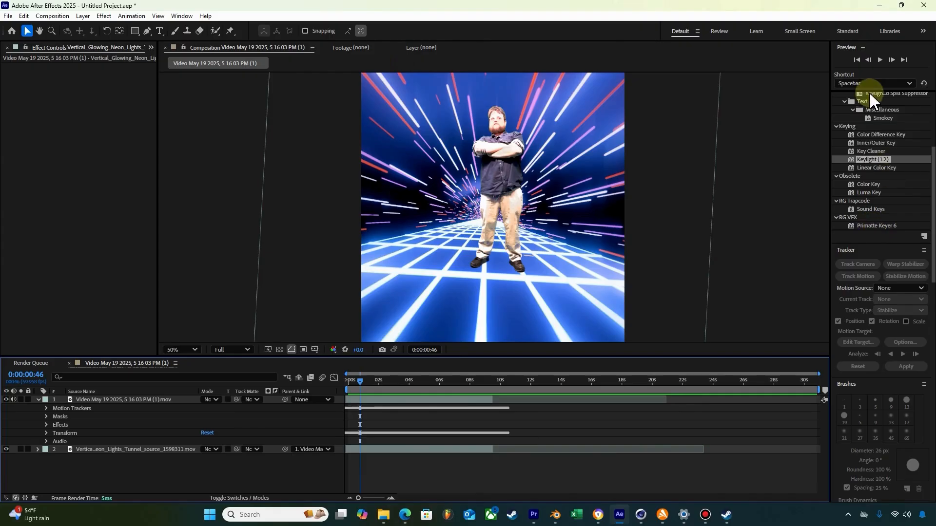
{"action": "scroll", "coordinate": [896, 200], "scroll_direction": "up", "scroll_amount": 3}
{"action": "scroll", "coordinate": [891, 180], "scroll_direction": "down", "scroll_amount": 2}
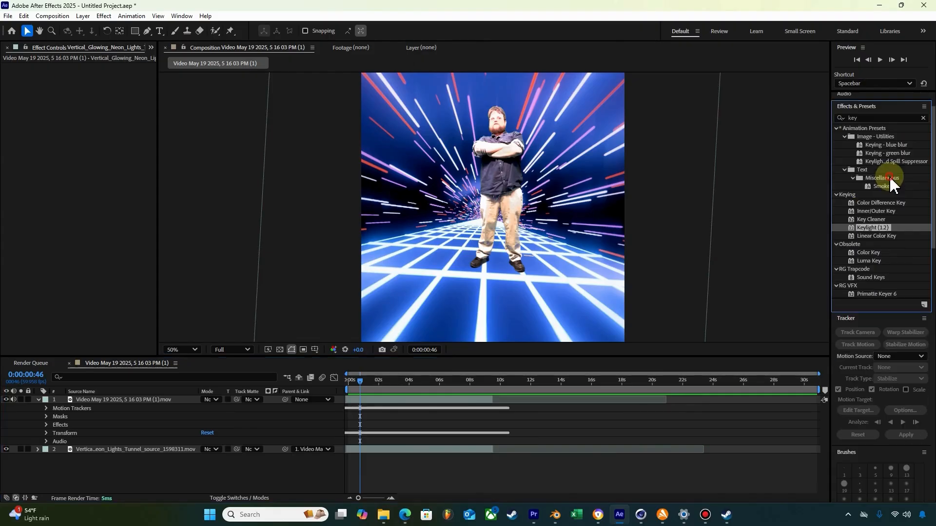
{"action": "right_click", "coordinate": [419, 399]}
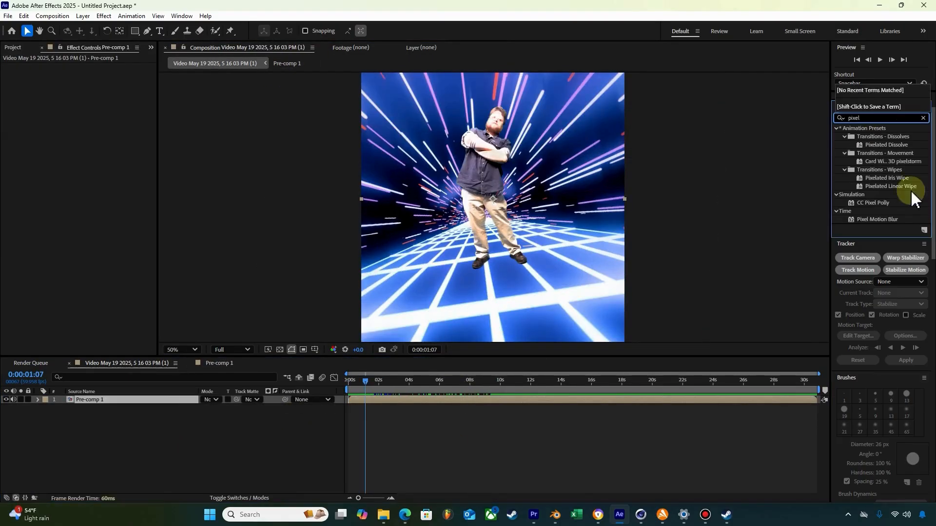
Step: Apply Pixel Motion Blur to Pre-comp 1 with a shutter angle of 714, preview it and set Shutter Control to Automatic
{"action": "double_click", "coordinate": [912, 184]}
{"action": "left_click", "coordinate": [397, 390]}
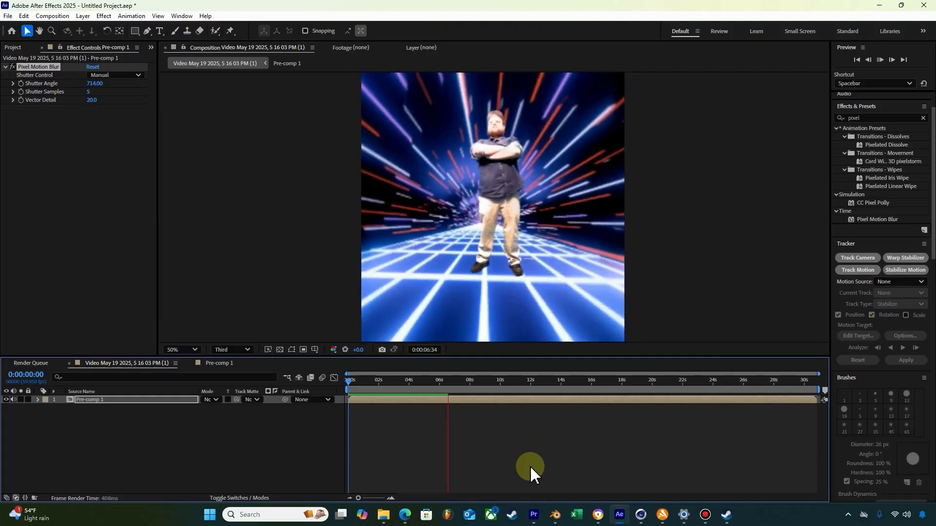
{"action": "key", "text": "space"}
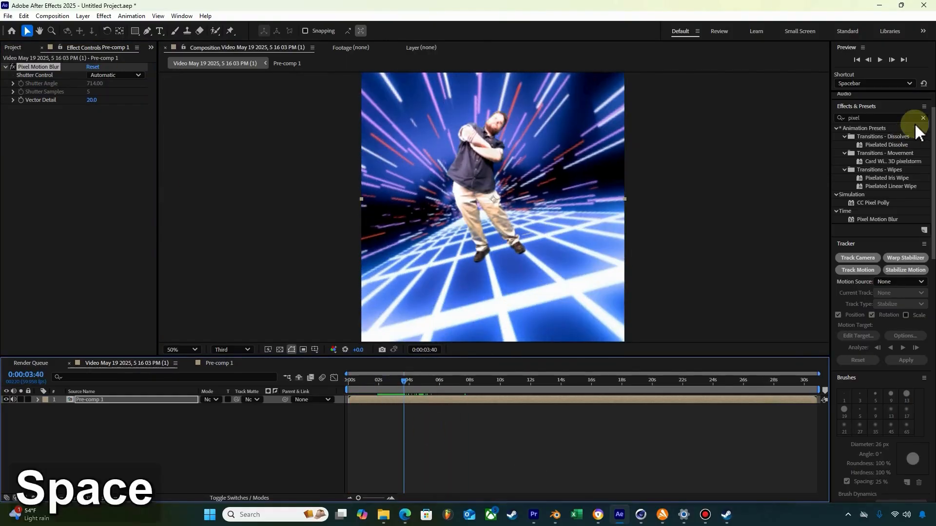
Step: Add CC Force Motion Blur to Pre-comp 1 with a shutter angle of 942 and preview it from the start
{"action": "left_click", "coordinate": [923, 118]}
{"action": "left_click", "coordinate": [877, 118]}
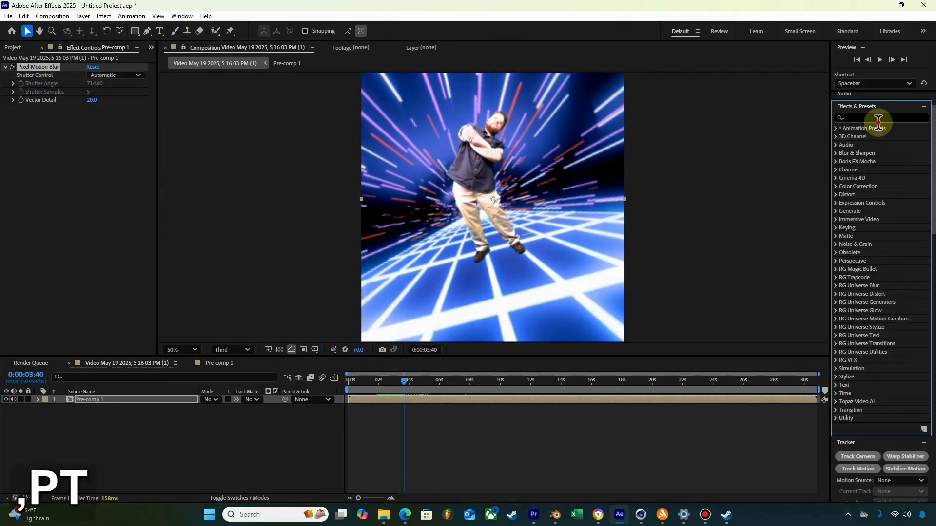
{"action": "type", "text": "mot"}
{"action": "double_click", "coordinate": [892, 244]}
{"action": "key", "text": "space"}
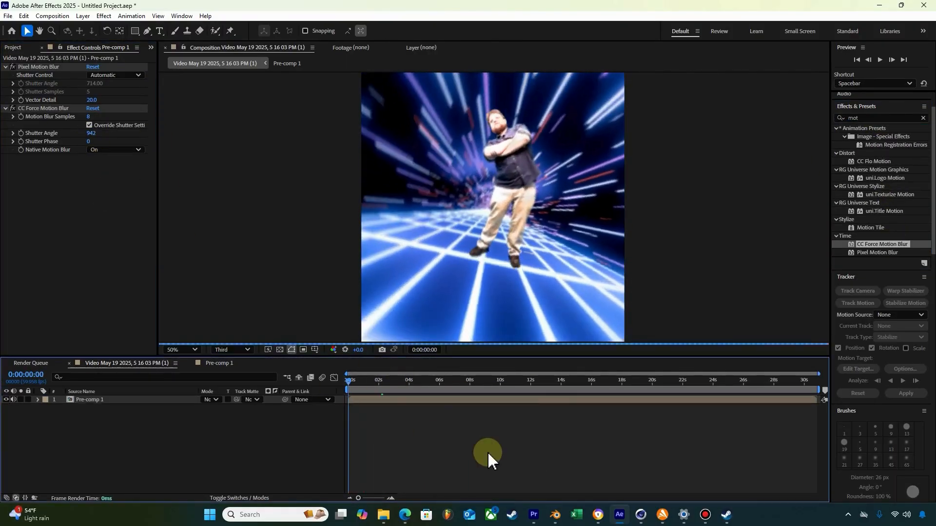
{"action": "key", "text": "space"}
Step: Turn off CC Force Motion Blur, leave Pixel Motion Blur enabled, and preview the composite from the start
{"action": "left_click", "coordinate": [12, 67]}
{"action": "key", "text": "space"}
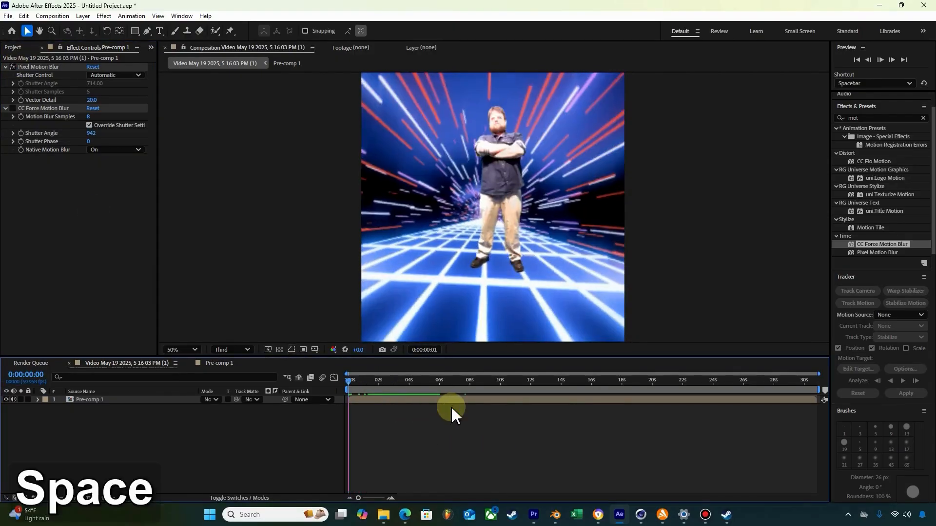
{"action": "key", "text": "space"}
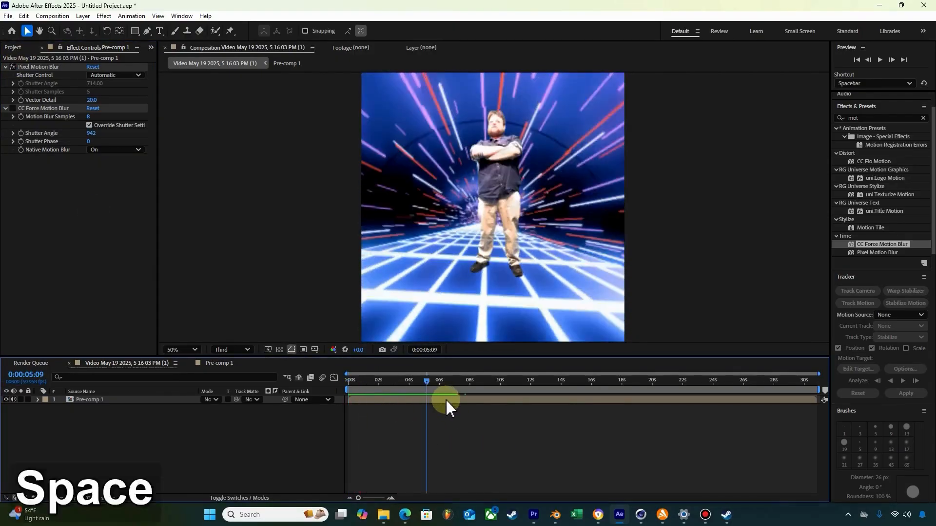
Step: Enable time remapping on Pre-comp 1, place its end keyframe at about 20 seconds and start a preview
{"action": "right_click", "coordinate": [445, 398]}
{"action": "left_click", "coordinate": [605, 159]}
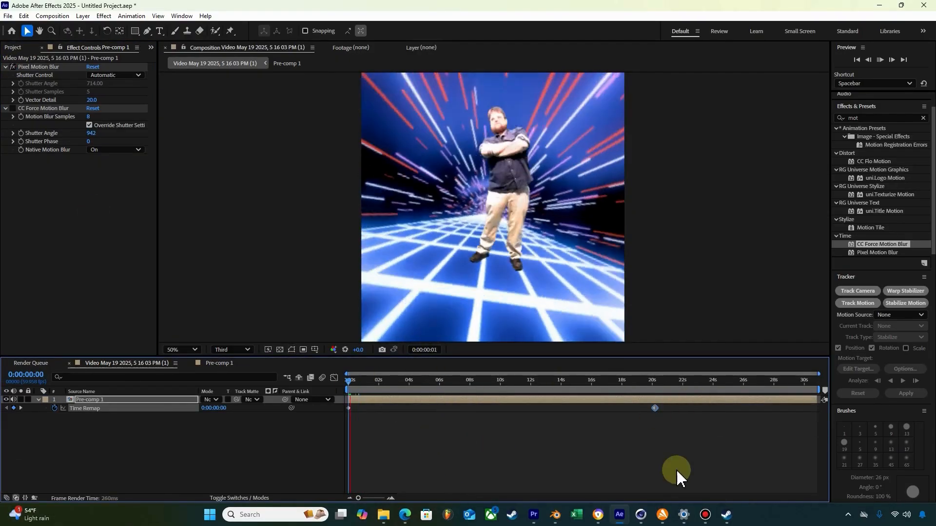
Step: Mute the audio of Pre-comp 1 and play and scrub through the opening seconds of the time-remapped composite
{"action": "key", "text": "space"}
{"action": "left_click", "coordinate": [14, 399]}
{"action": "left_click_drag", "start_coordinate": [430, 382], "coordinate": [368, 382]}
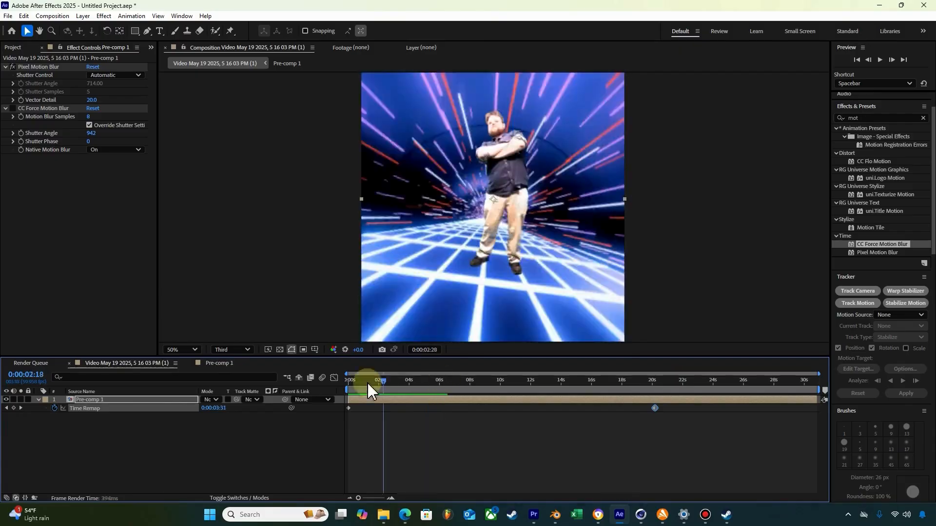
{"action": "left_click_drag", "start_coordinate": [368, 383], "coordinate": [348, 383]}
Step: Duplicate Pre-comp 1, shift the copy to start at about 5.7 seconds, and preview the cut between the two layers
{"action": "key", "text": "ctrl+d"}
{"action": "left_click_drag", "start_coordinate": [362, 399], "coordinate": [443, 382]}
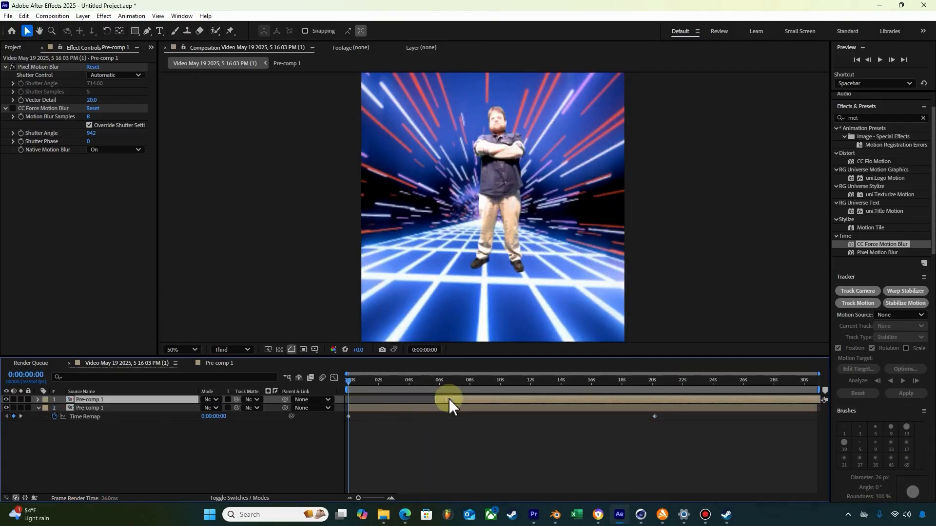
{"action": "left_click_drag", "start_coordinate": [454, 400], "coordinate": [426, 386]}
{"action": "key", "text": "space"}
{"action": "key", "text": "space"}
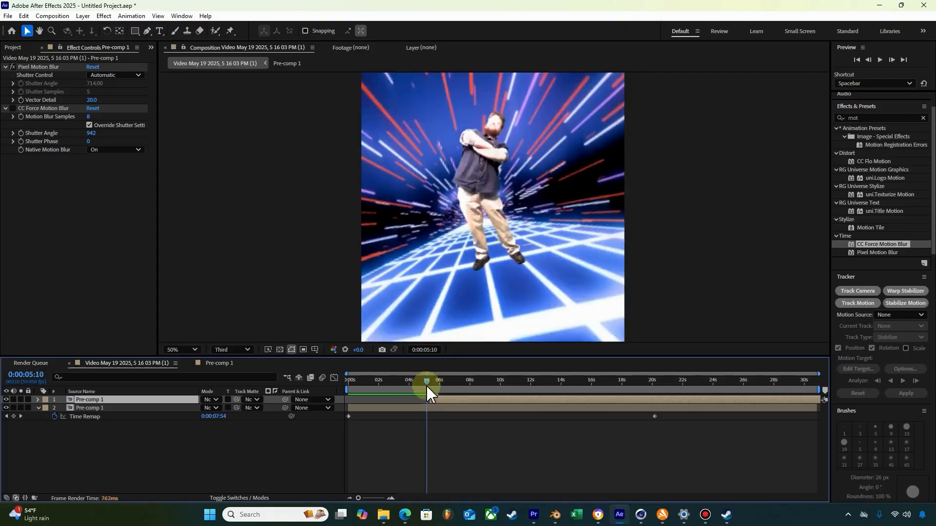
{"action": "key", "text": "space"}
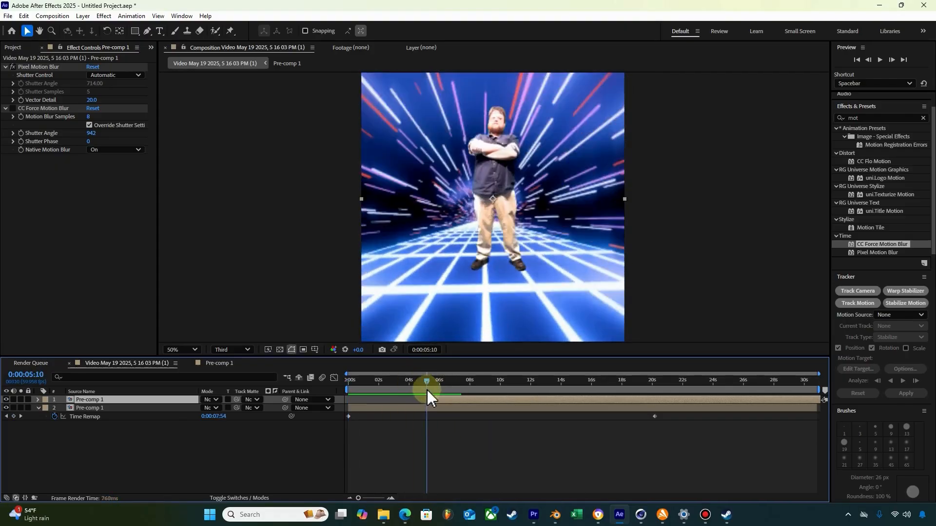
{"action": "left_click_drag", "start_coordinate": [426, 388], "coordinate": [431, 390]}
Step: Try a short adjustment layer over the cut between the two Pre-comp 1 layers and preview it
{"action": "right_click", "coordinate": [204, 438]}
{"action": "mouse_move", "coordinate": [230, 317]}
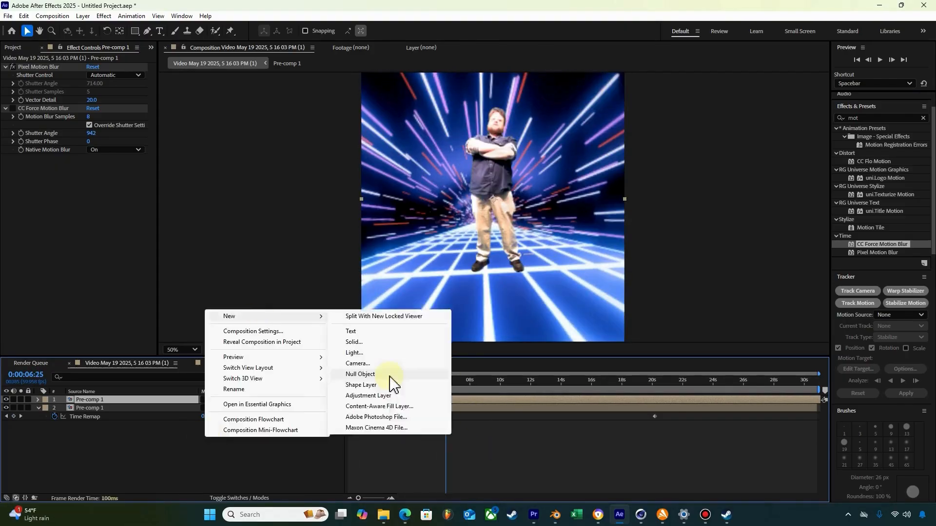
{"action": "left_click", "coordinate": [385, 395]}
{"action": "left_click_drag", "start_coordinate": [445, 382], "coordinate": [428, 381]}
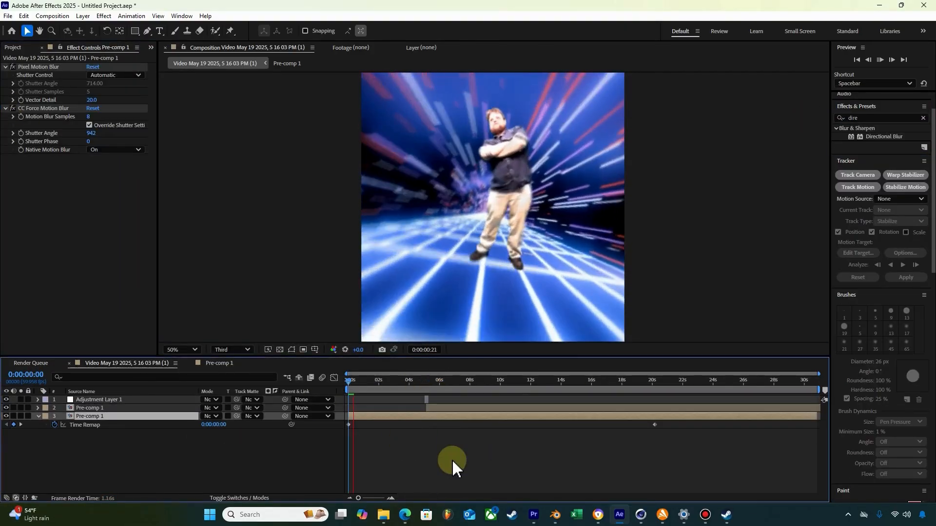
{"action": "key", "text": "space"}
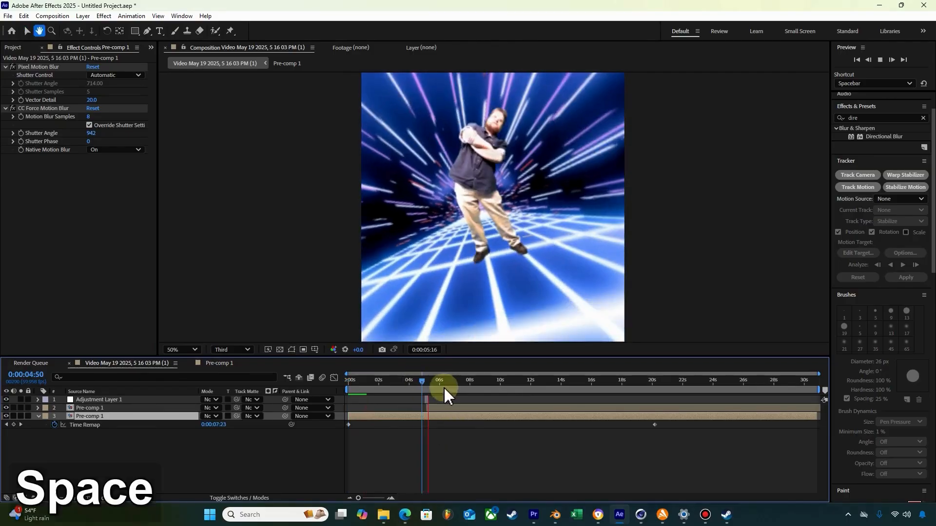
{"action": "left_click_drag", "start_coordinate": [424, 393], "coordinate": [339, 408]}
{"action": "key", "text": "ctrl+z"}
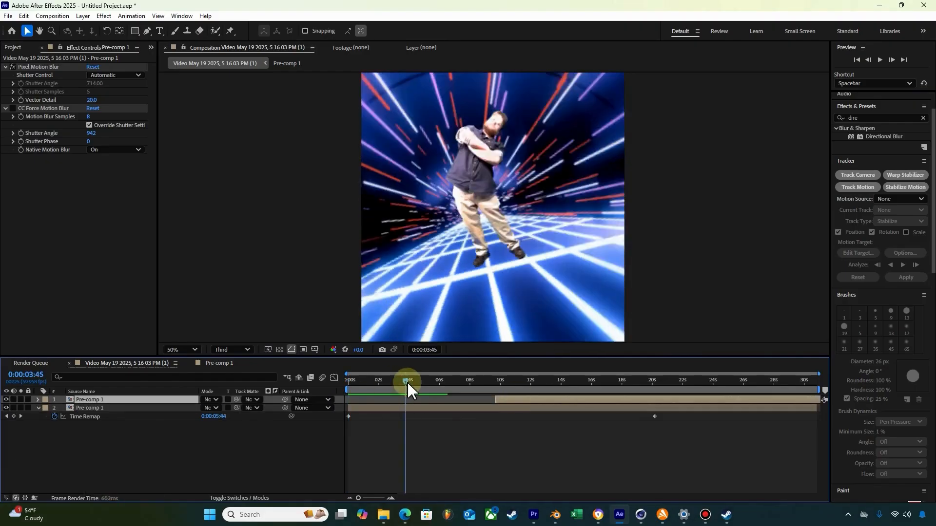
Step: Preview around the cut, add a new adjustment layer above the Pre-comp 1 layers and shorten its end
{"action": "left_click_drag", "start_coordinate": [407, 381], "coordinate": [429, 382]}
{"action": "key", "text": "space"}
{"action": "left_click", "coordinate": [433, 384]}
{"action": "key", "text": "space"}
{"action": "right_click", "coordinate": [277, 433]}
{"action": "mouse_move", "coordinate": [300, 317]}
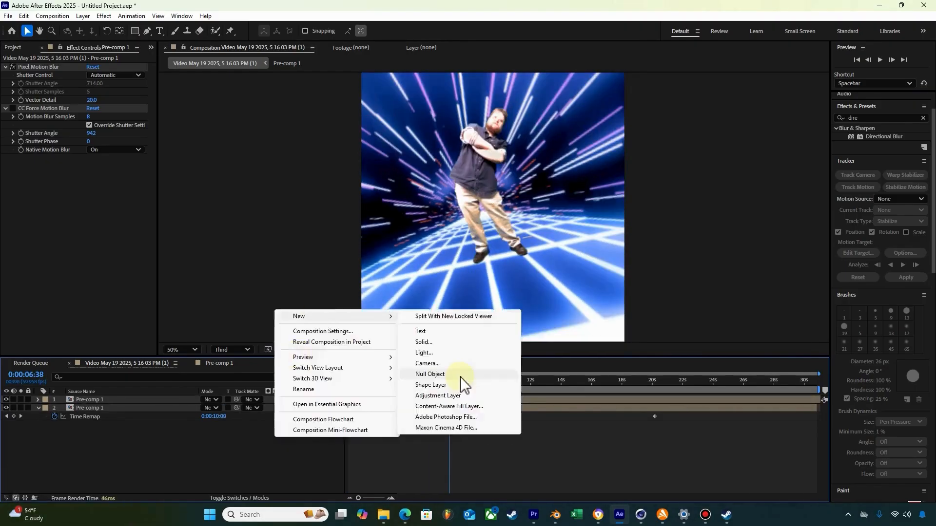
{"action": "left_click", "coordinate": [439, 396]}
{"action": "left_click_drag", "start_coordinate": [818, 400], "coordinate": [679, 407]}
Step: Check the contents of Pre-comp 1, return to the main composition and preview it from the start
{"action": "left_click", "coordinate": [219, 364]}
{"action": "left_click_drag", "start_coordinate": [449, 381], "coordinate": [348, 381]}
{"action": "left_click", "coordinate": [127, 363]}
{"action": "left_click", "coordinate": [89, 416]}
{"action": "key", "text": "space"}
{"action": "key", "text": "space"}
Step: Align the short adjustment layer with the cut and apply Directional Blur with direction 88° and blur length 45
{"action": "left_click", "coordinate": [437, 382]}
{"action": "left_click_drag", "start_coordinate": [432, 400], "coordinate": [438, 400]}
{"action": "left_click", "coordinate": [435, 382]}
{"action": "left_click_drag", "start_coordinate": [884, 137], "coordinate": [437, 400]}
{"action": "left_click_drag", "start_coordinate": [99, 75], "coordinate": [142, 76]}
{"action": "left_click_drag", "start_coordinate": [91, 105], "coordinate": [161, 104]}
Step: Set the Directional Blur's blur length to 26.2 and preview the blurred transition at the cut
{"action": "left_click", "coordinate": [428, 382]}
{"action": "key", "text": "space"}
{"action": "left_click", "coordinate": [436, 382]}
{"action": "left_click_drag", "start_coordinate": [359, 498], "coordinate": [371, 499]}
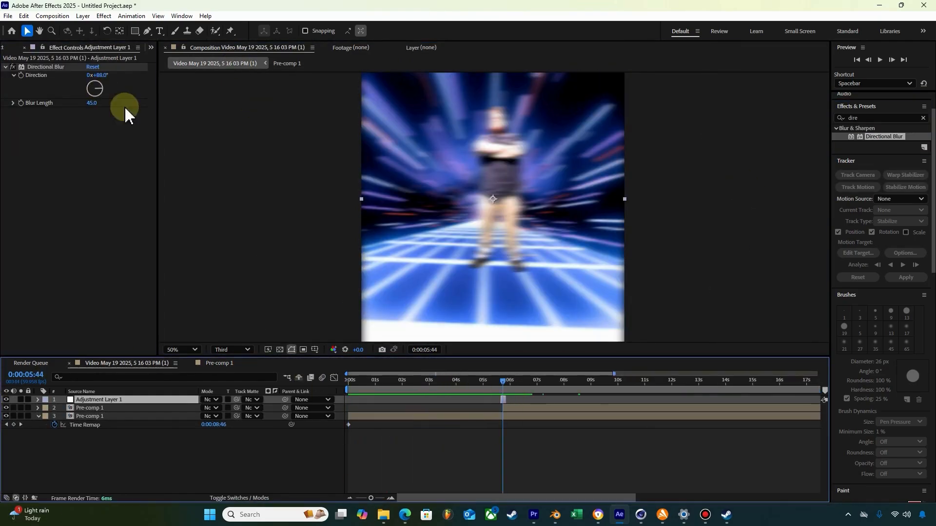
{"action": "left_click_drag", "start_coordinate": [91, 103], "coordinate": [122, 102]}
{"action": "left_click", "coordinate": [478, 383]}
{"action": "key", "text": "space"}
{"action": "left_click", "coordinate": [427, 382]}
Step: Try placing a duplicate of the blur adjustment layer at about 3 seconds and preview the composite
{"action": "key", "text": "ctrl+d"}
{"action": "left_click_drag", "start_coordinate": [502, 400], "coordinate": [428, 400]}
{"action": "left_click", "coordinate": [451, 383]}
{"action": "key", "text": "ctrl+z"}
{"action": "key", "text": "space"}
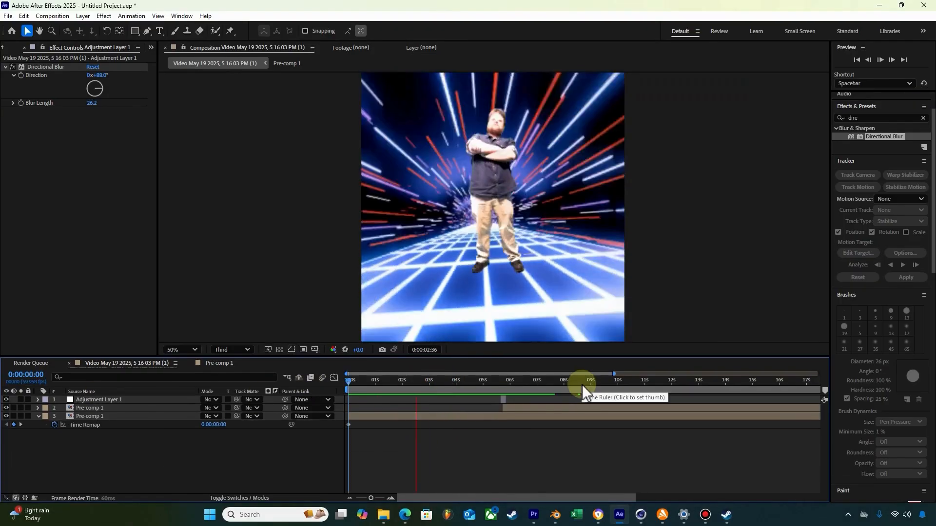
Step: Copy the blur adjustment layer, place the copy at the very start of the composition and preview the result
{"action": "left_click", "coordinate": [529, 382]}
{"action": "key", "text": "ctrl+c"}
{"action": "key", "text": "ctrl+v"}
{"action": "left_click_drag", "start_coordinate": [371, 498], "coordinate": [377, 499]}
{"action": "left_click", "coordinate": [435, 408]}
{"action": "left_click_drag", "start_coordinate": [429, 400], "coordinate": [349, 399]}
{"action": "left_click", "coordinate": [349, 382]}
{"action": "left_click_drag", "start_coordinate": [377, 498], "coordinate": [351, 498]}
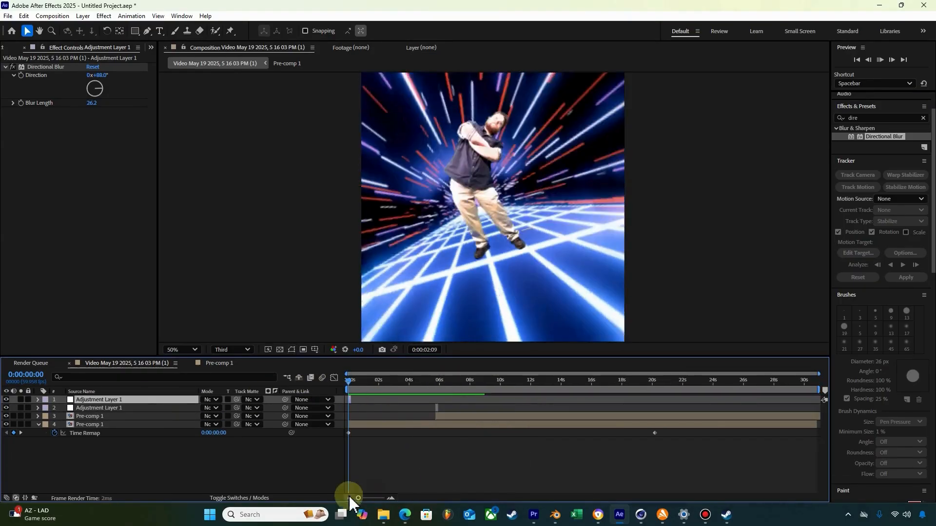
{"action": "key", "text": "space"}
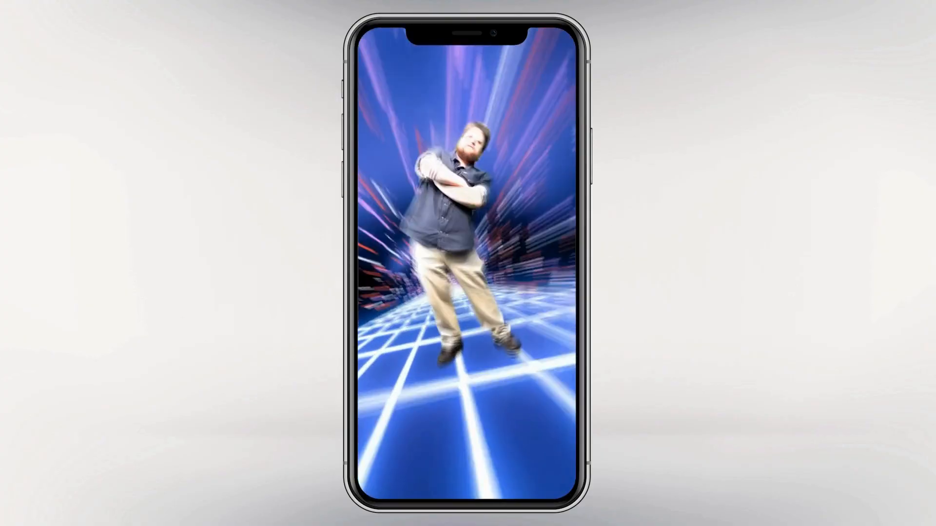